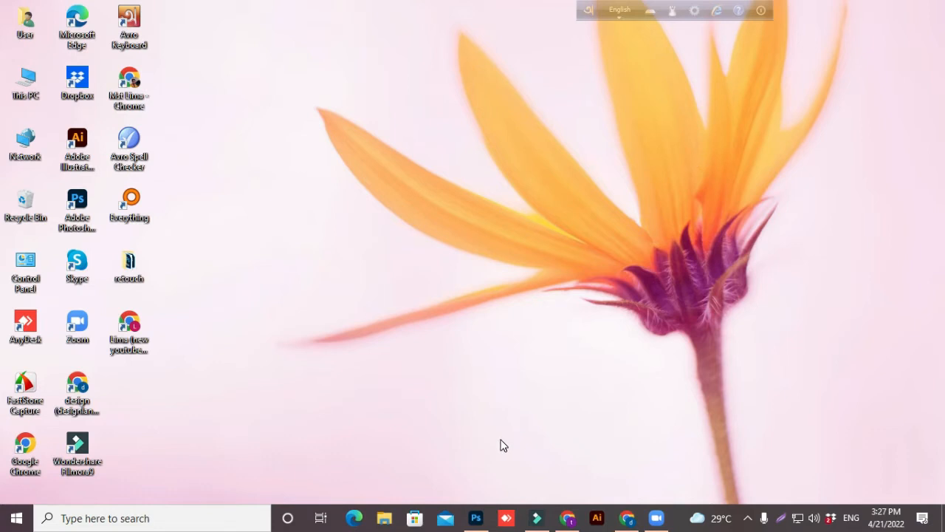
# Step: Switch to Photoshop and open the main-qimg photo of the man in the dark T-shirt from the Downloads folder
pyautogui.moveTo(476, 513)
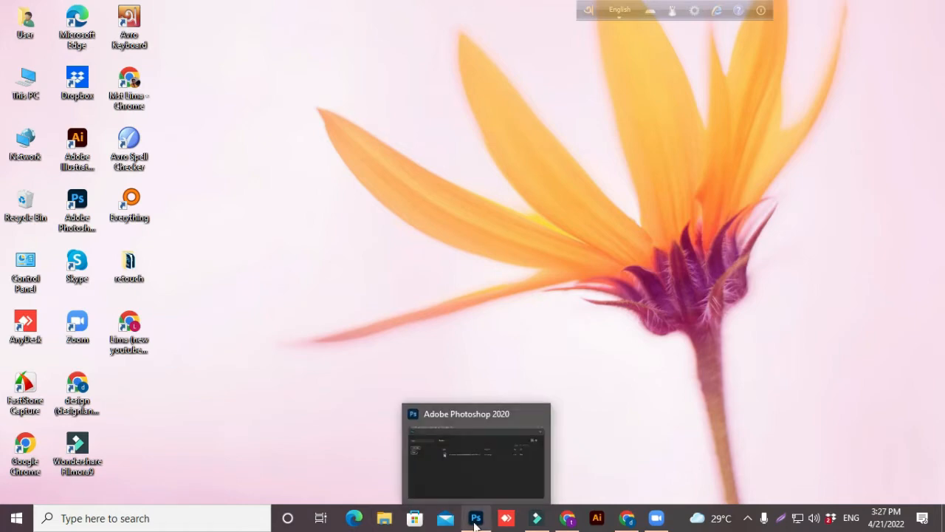
pyautogui.click(466, 450)
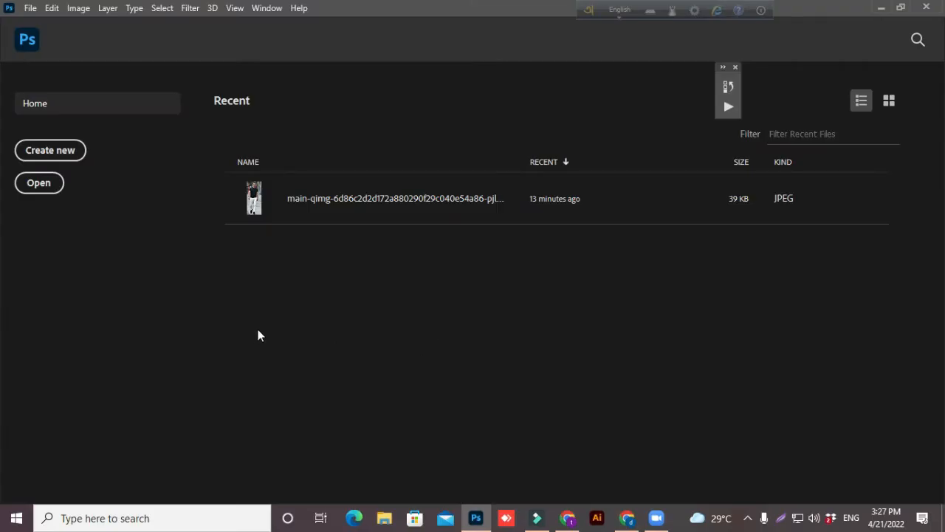
pyautogui.click(41, 191)
pyautogui.click(40, 190)
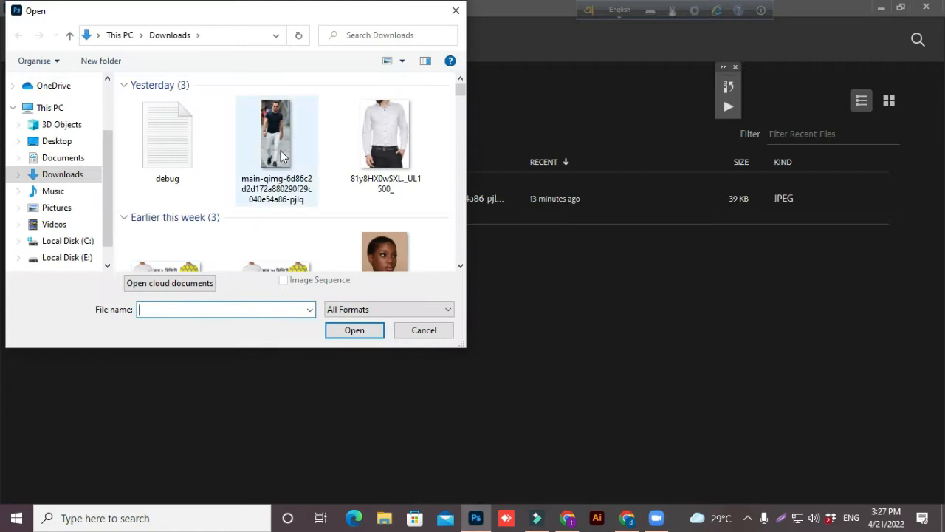
pyautogui.click(280, 151)
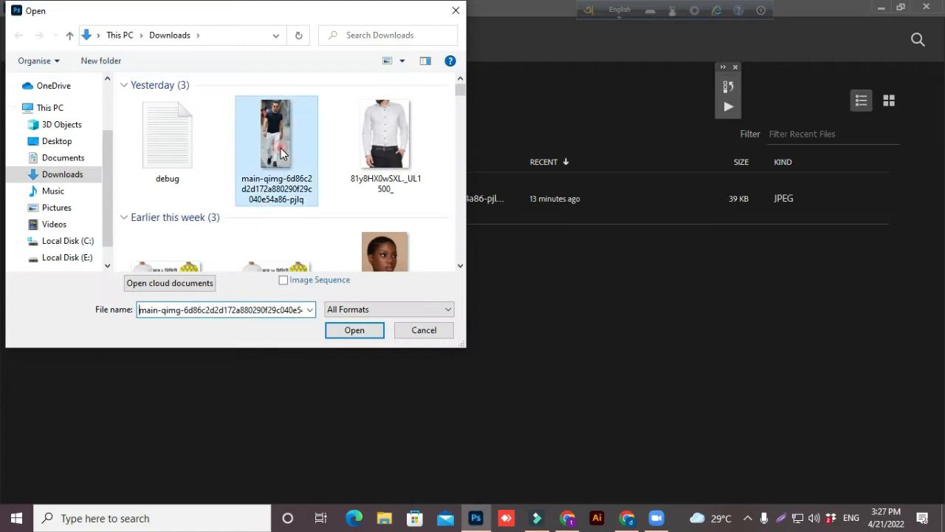
pyautogui.click(350, 333)
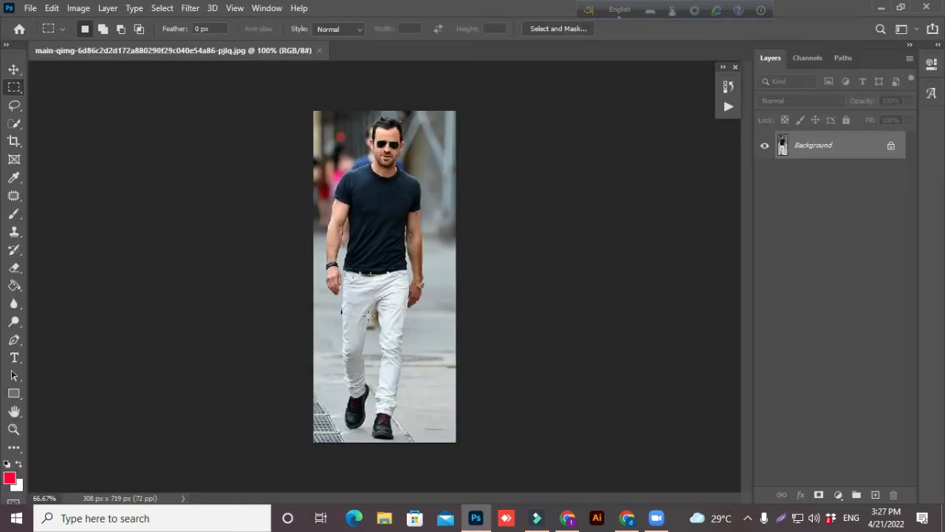
pyautogui.scroll(3, 435, 330)
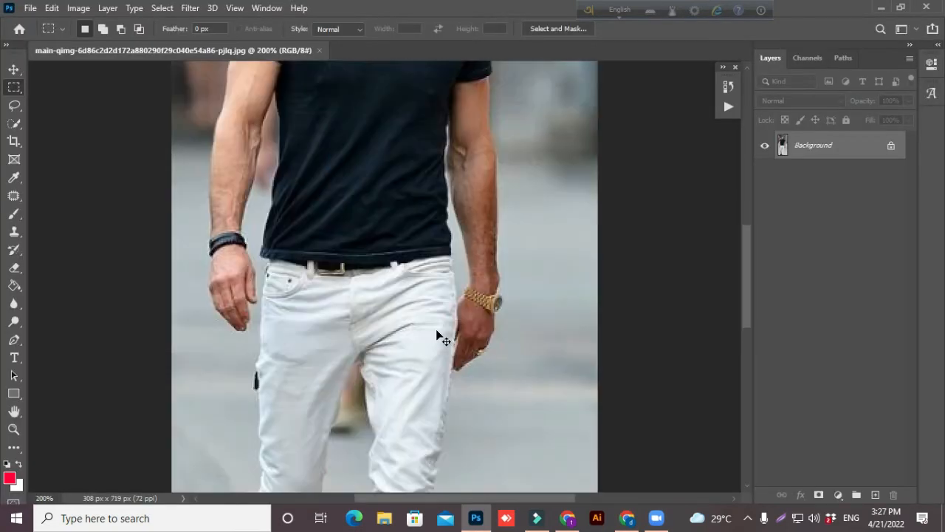
pyautogui.scroll(10, 402, 259)
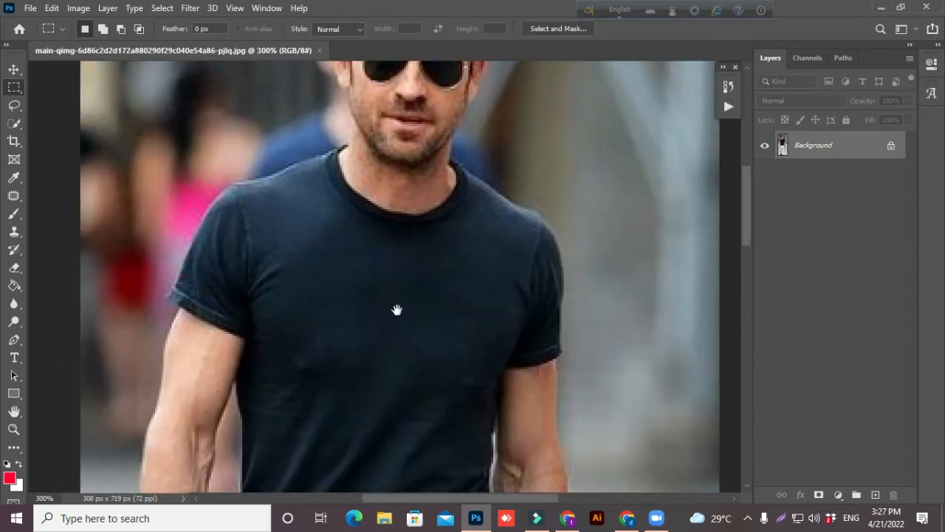
pyautogui.moveTo(397, 311); pyautogui.dragTo(392, 261)
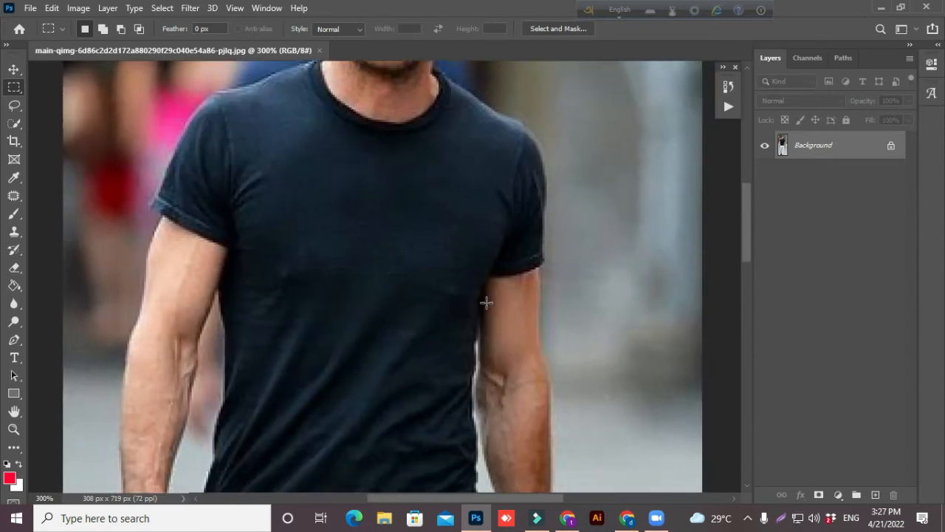
pyautogui.scroll(-2, 399, 348)
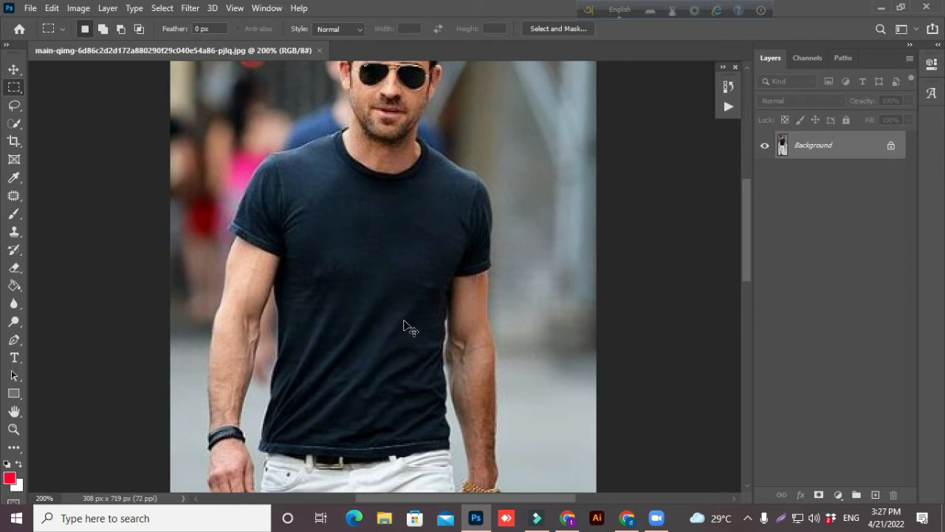
pyautogui.scroll(-1, 405, 325)
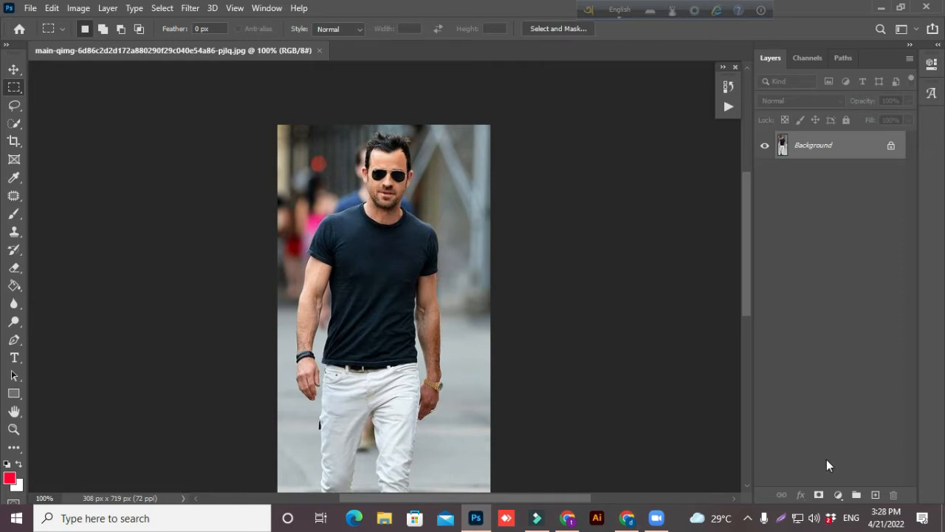
pyautogui.hotkey('ctrl', 'j')
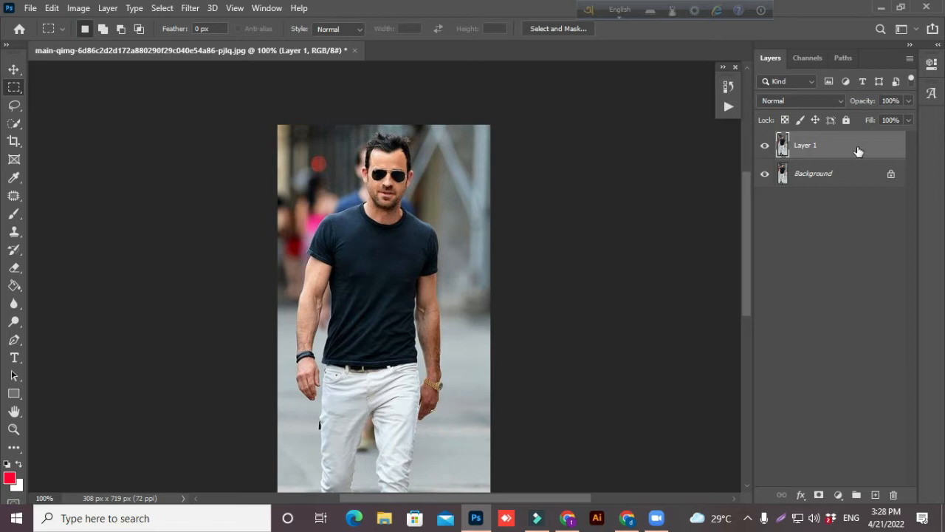
pyautogui.moveTo(888, 148); pyautogui.dragTo(894, 494)
pyautogui.moveTo(857, 148); pyautogui.dragTo(875, 493)
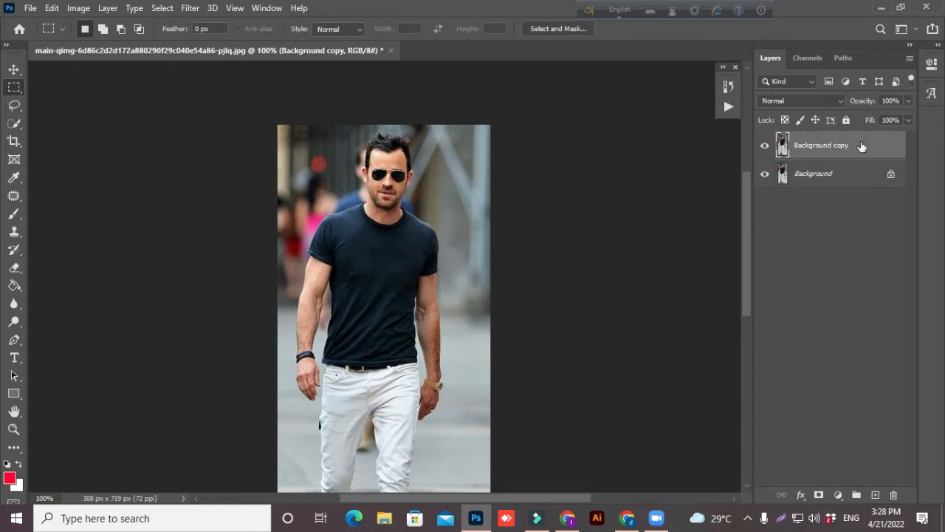
pyautogui.moveTo(847, 144); pyautogui.dragTo(894, 493)
# Step: Duplicate the Background layer and make the copy the active layer
pyautogui.hotkey('ctrl', 'j')
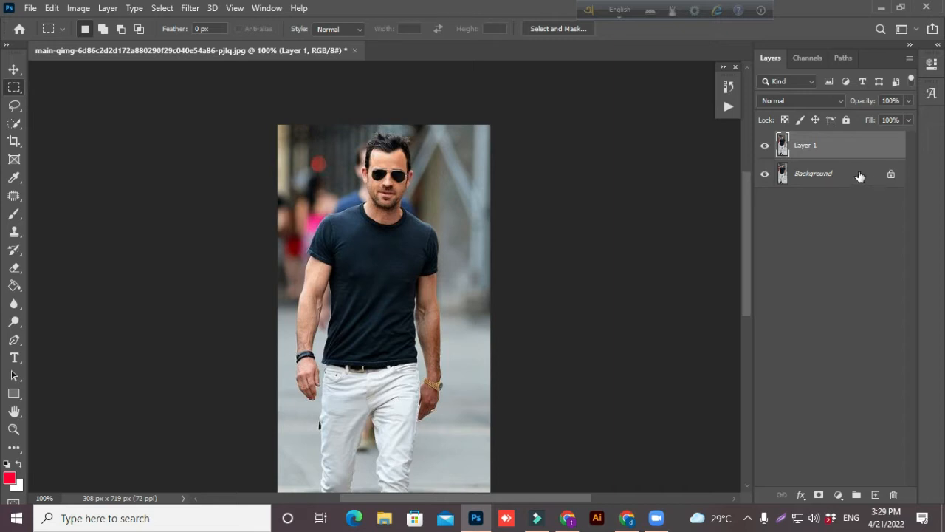
pyautogui.click(815, 145)
# Step: Select the man's navy T-shirt with the Quick Selection tool in add-to-selection mode
pyautogui.hotkey('ctrl', '+')
pyautogui.hotkey('ctrl', '+')
pyautogui.moveTo(384, 293); pyautogui.dragTo(384, 184)
pyautogui.moveTo(344, 273); pyautogui.dragTo(340, 372)
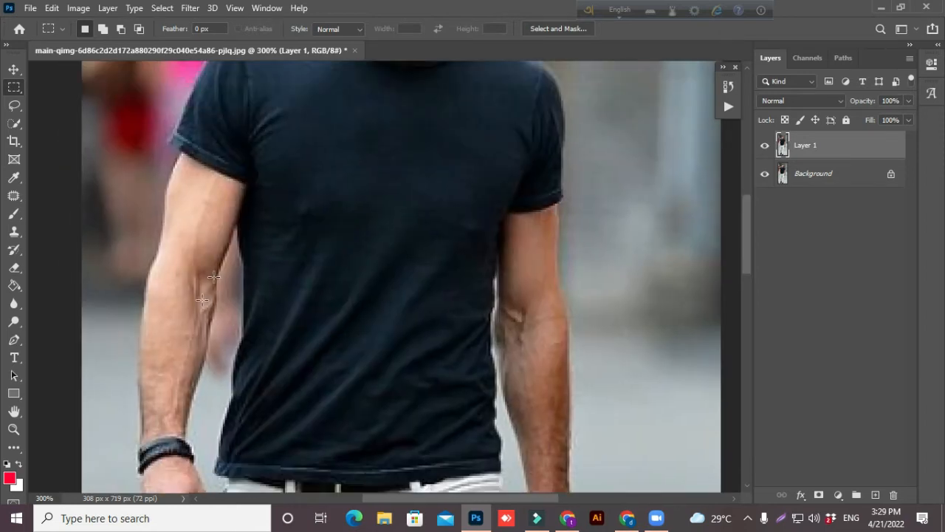
pyautogui.click(16, 127)
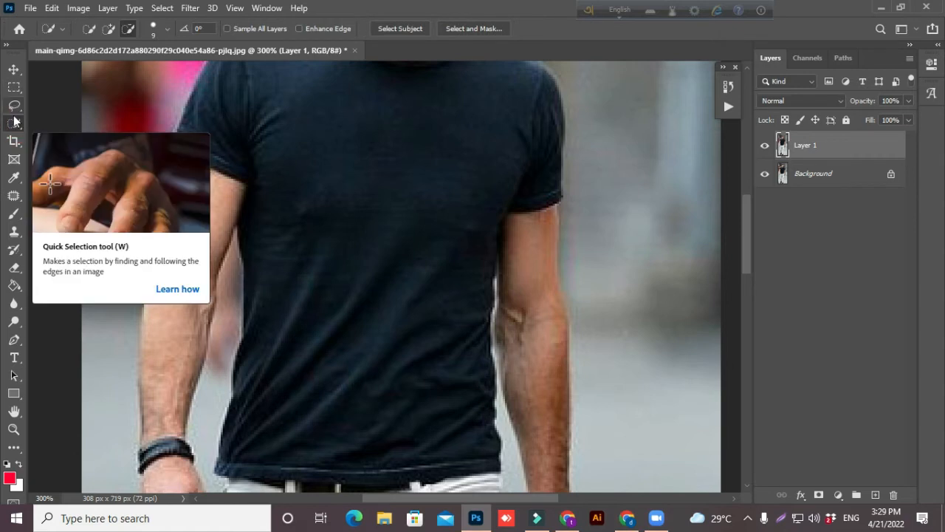
pyautogui.rightClick(16, 127)
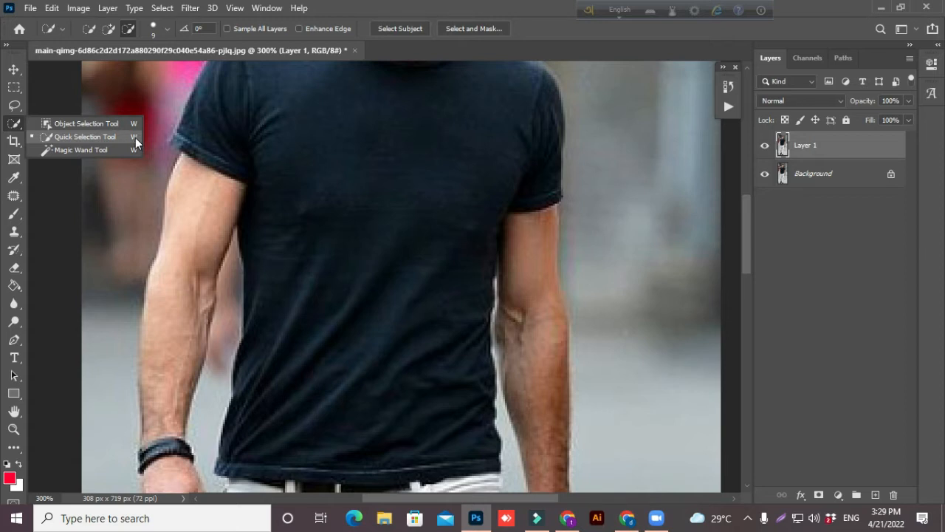
pyautogui.click(97, 135)
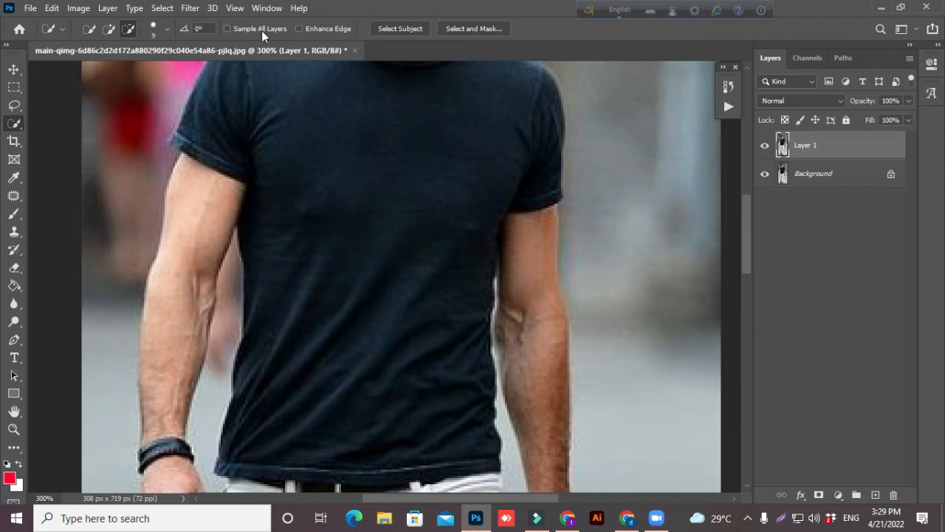
pyautogui.click(108, 28)
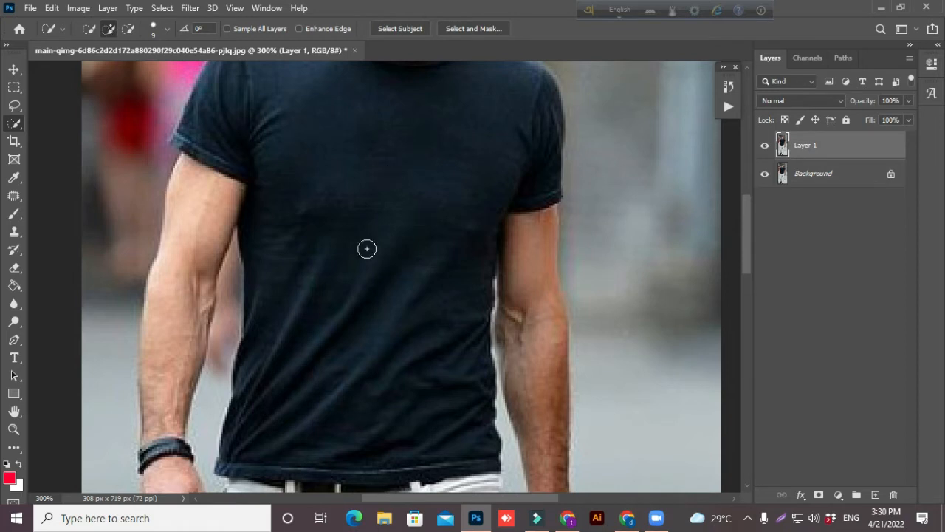
pyautogui.click(107, 28)
pyautogui.click(358, 138)
pyautogui.moveTo(352, 209)
pyautogui.mouseDown()
pyautogui.moveTo(355, 286)
pyautogui.moveTo(401, 369)
pyautogui.moveTo(392, 342)
pyautogui.moveTo(411, 303)
pyautogui.mouseUp()
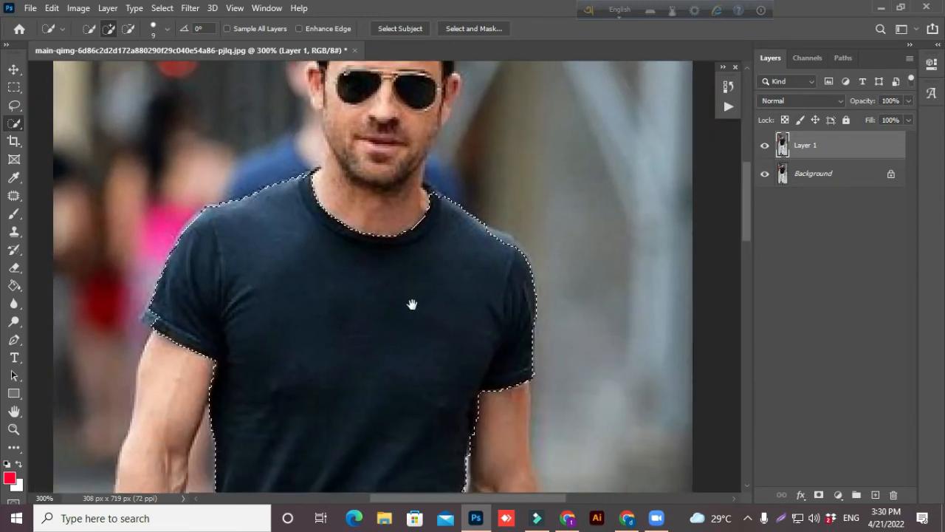
# Step: Refine the T-shirt selection by adding the missed areas along the sleeve and shoulder edges
pyautogui.moveTo(384, 369); pyautogui.dragTo(505, 314)
pyautogui.click(281, 246)
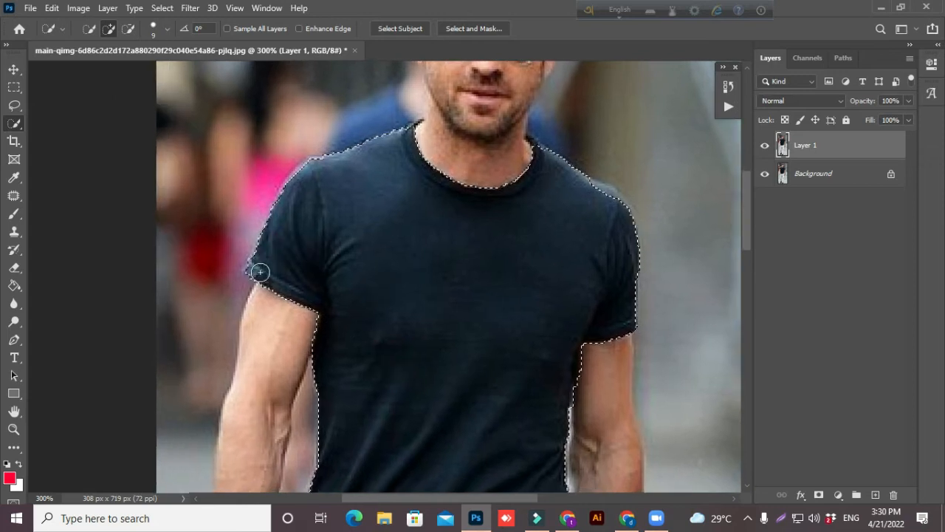
pyautogui.moveTo(534, 222); pyautogui.dragTo(406, 246)
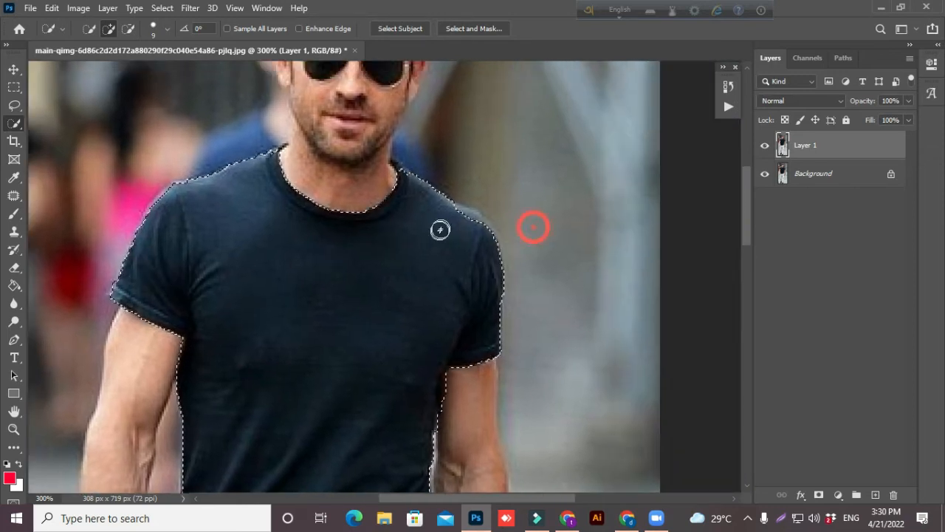
pyautogui.click(451, 213)
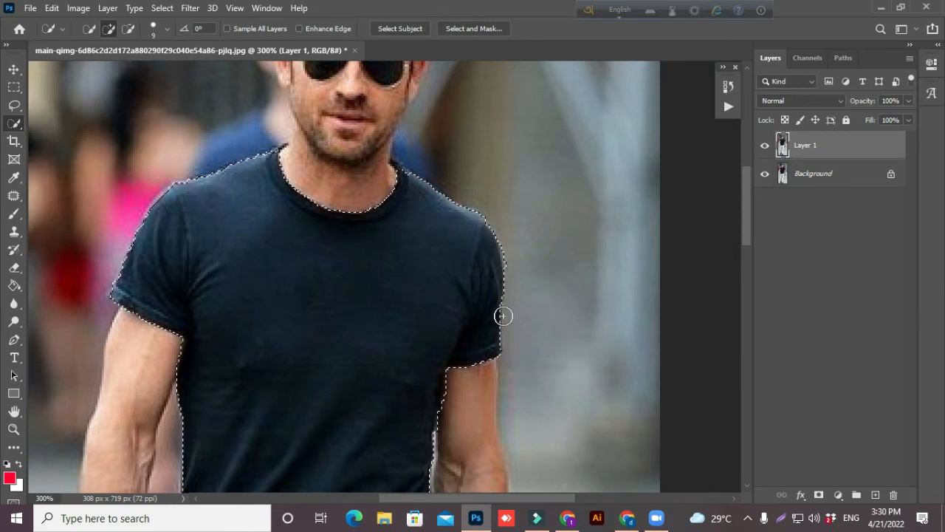
pyautogui.scroll(-1, 503, 308)
pyautogui.moveTo(389, 365); pyautogui.dragTo(401, 247)
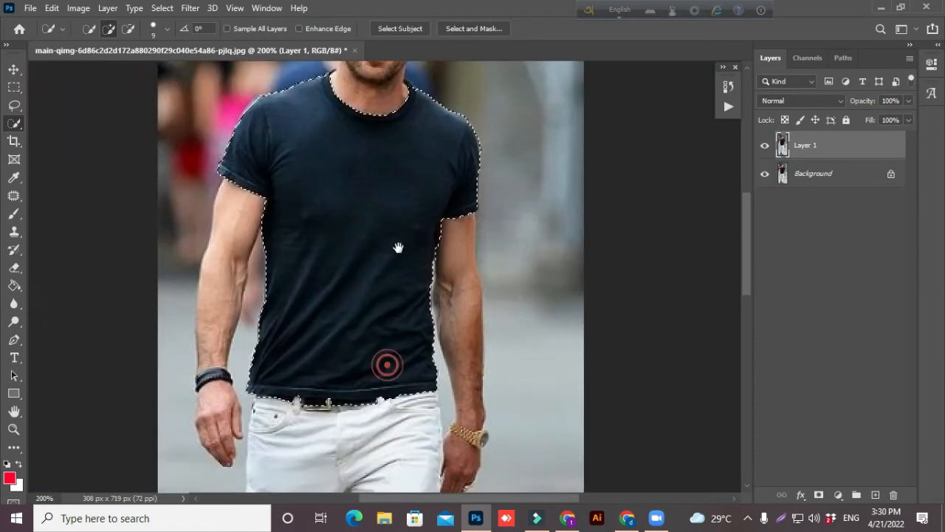
# Step: Add a new empty layer above the duplicated photo layer, keeping the T-shirt selection active
pyautogui.press('p')
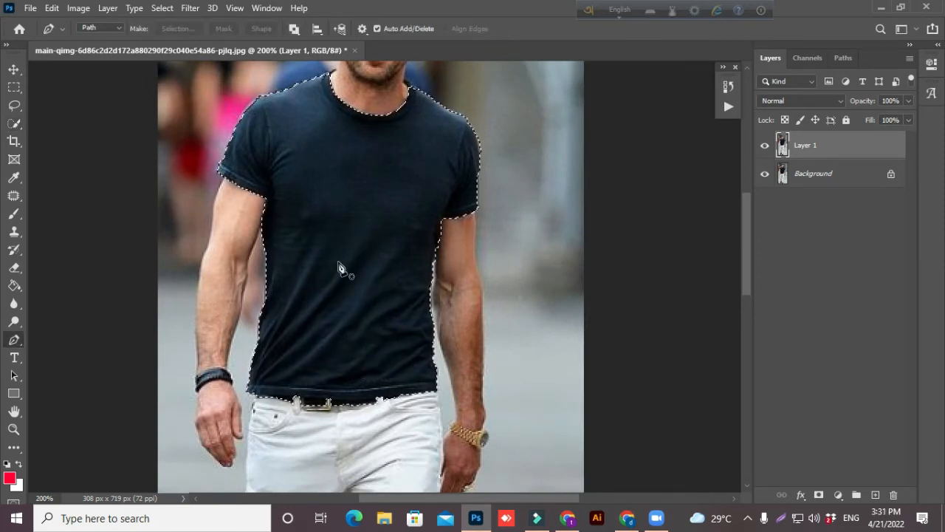
pyautogui.moveTo(370, 300); pyautogui.dragTo(362, 226)
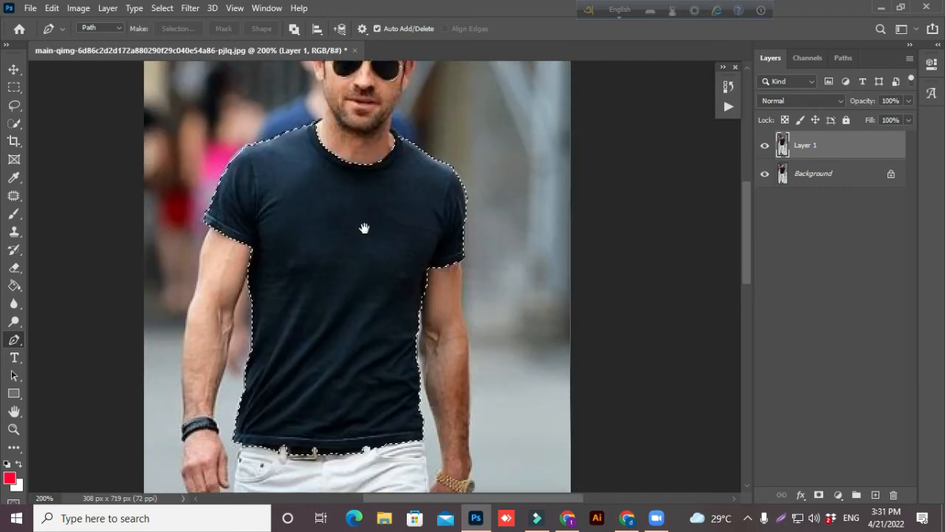
pyautogui.click(875, 495)
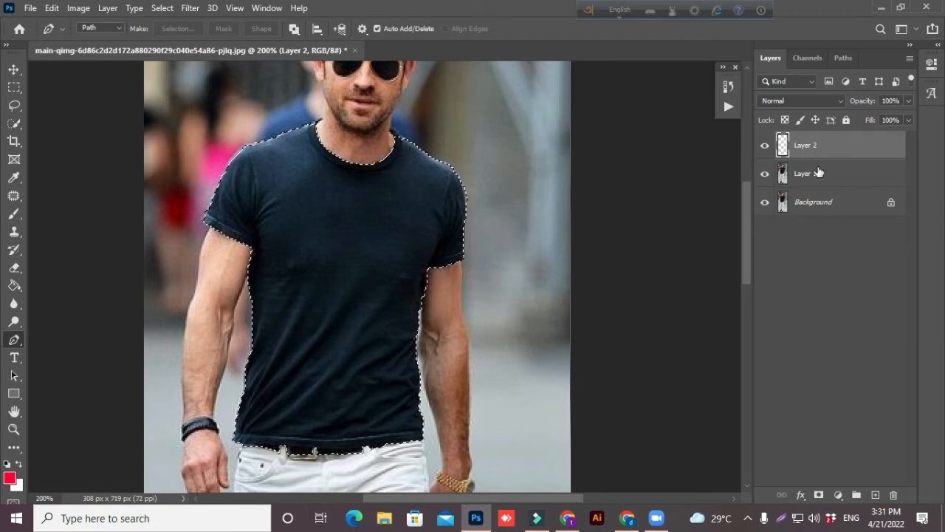
pyautogui.hotkey('ctrl', 'Return')
pyautogui.scroll(-1, 64, 424)
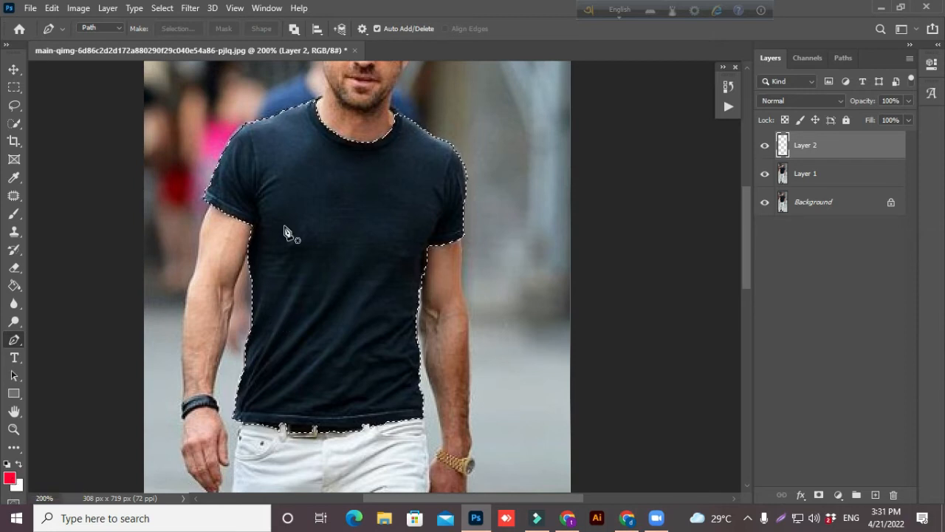
pyautogui.hotkey('ctrl', 'd')
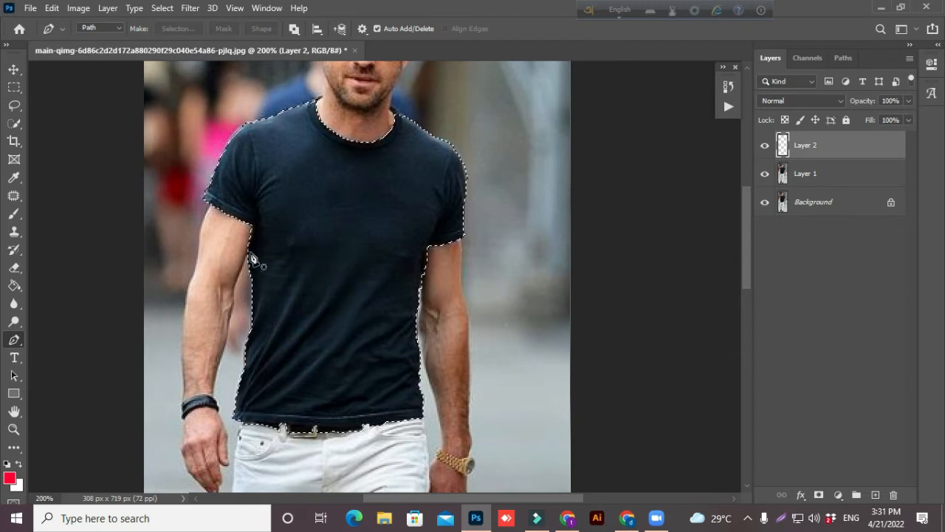
# Step: Paint the entire selected T-shirt red on the new layer using the Brush tool at 114 px
pyautogui.click(13, 215)
pyautogui.rightClick(13, 215)
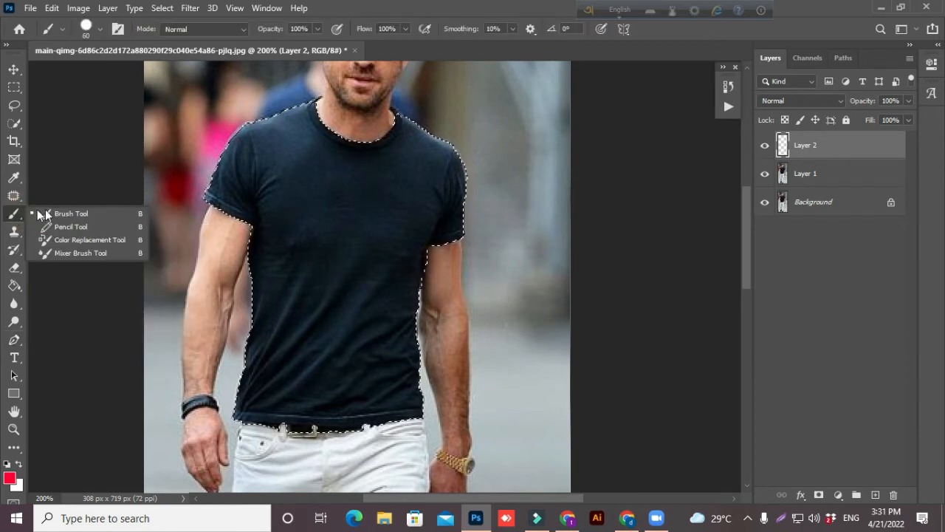
pyautogui.click(69, 216)
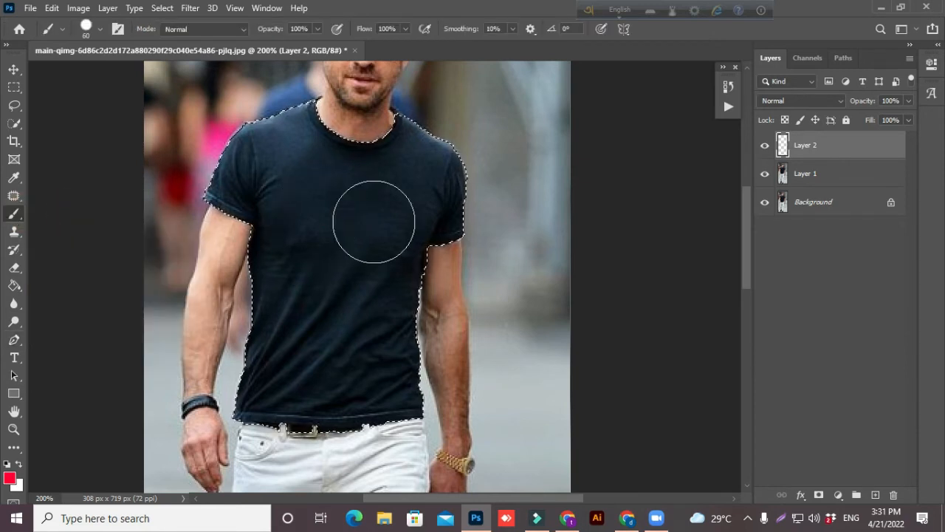
pyautogui.click(99, 28)
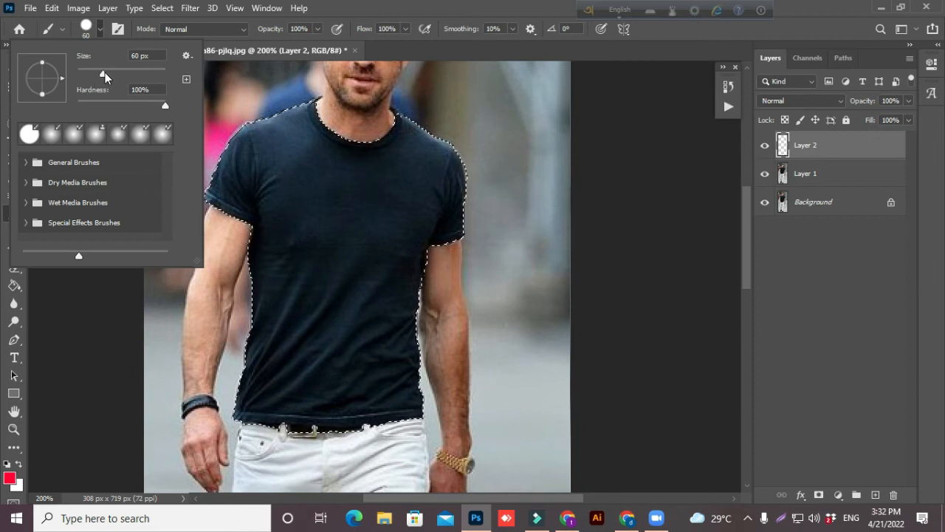
pyautogui.moveTo(102, 74)
pyautogui.mouseDown()
pyautogui.moveTo(161, 74)
pyautogui.moveTo(116, 76)
pyautogui.mouseUp()
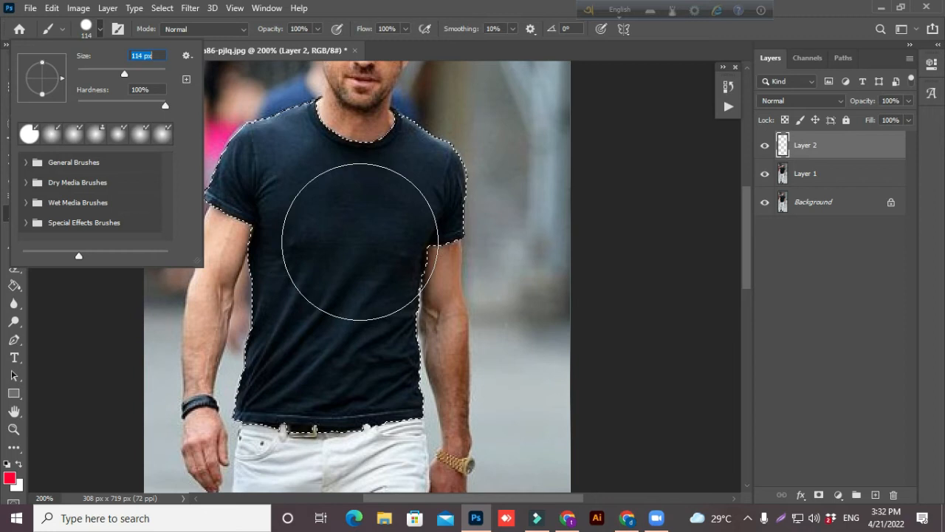
pyautogui.click(349, 242)
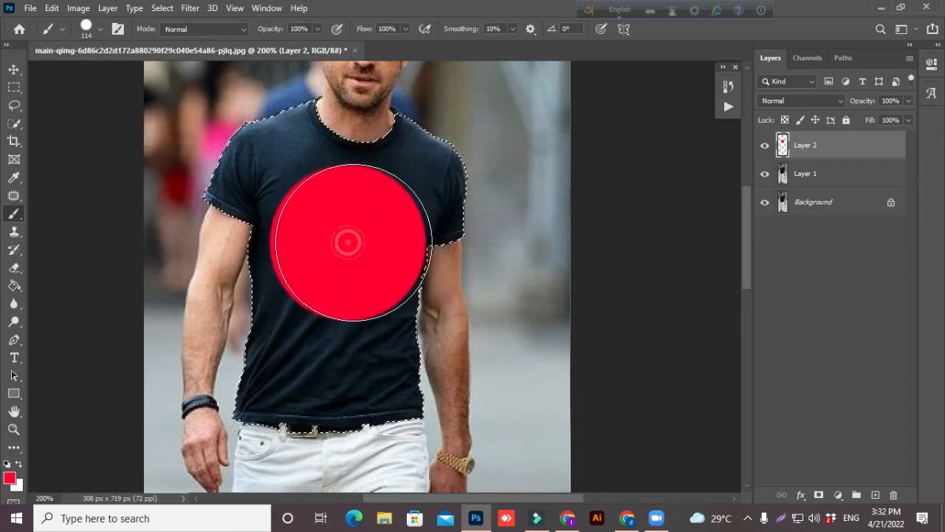
pyautogui.moveTo(340, 201)
pyautogui.mouseDown()
pyautogui.moveTo(316, 172)
pyautogui.moveTo(406, 189)
pyautogui.moveTo(431, 240)
pyautogui.moveTo(348, 338)
pyautogui.moveTo(370, 348)
pyautogui.moveTo(342, 200)
pyautogui.mouseUp()
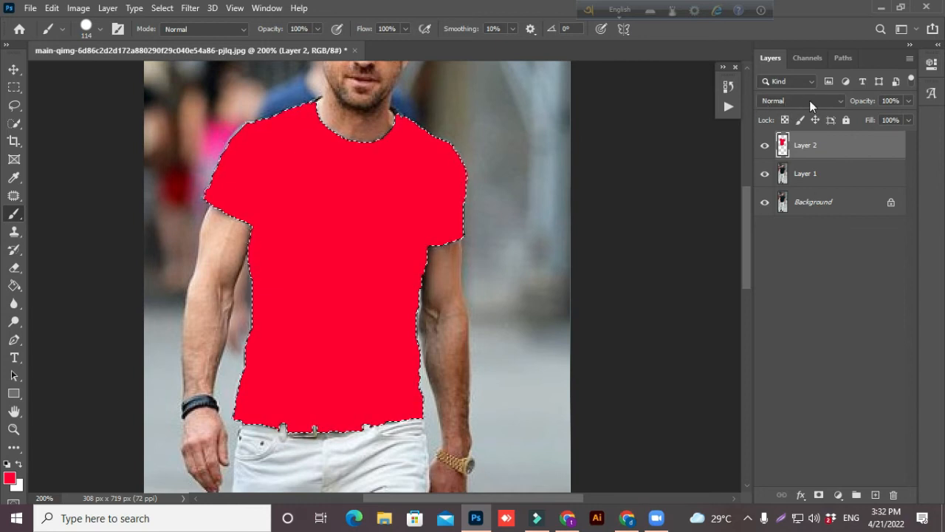
# Step: Set the blend mode of the red painted layer to Color so it tints the T-shirt
pyautogui.click(842, 101)
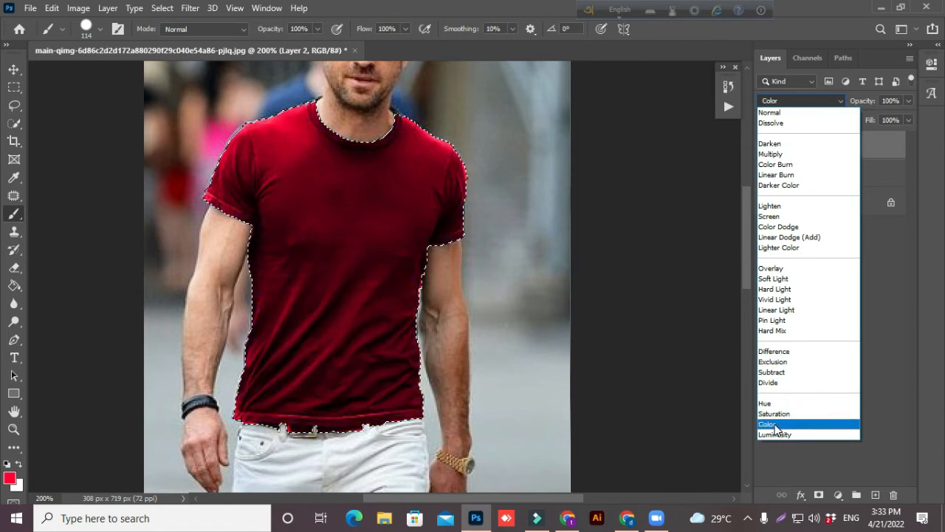
pyautogui.click(787, 426)
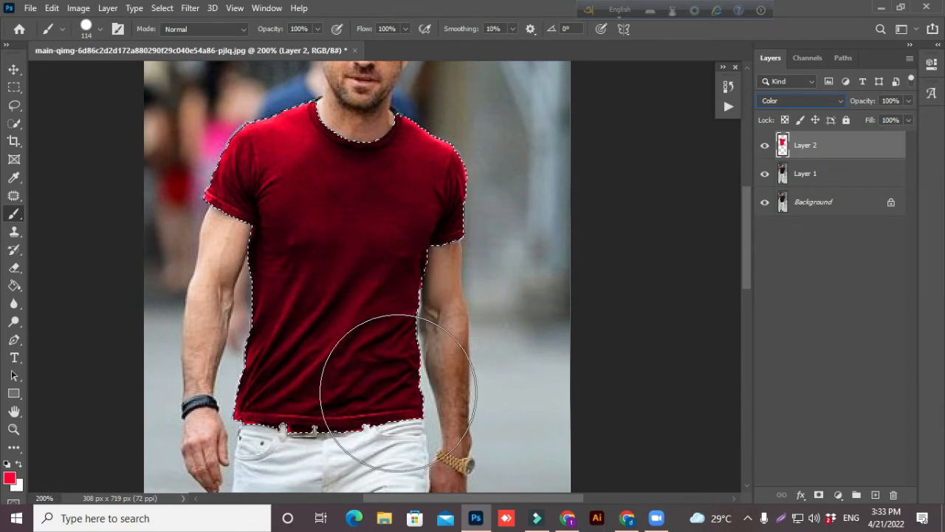
pyautogui.hotkey('ctrl', '-')
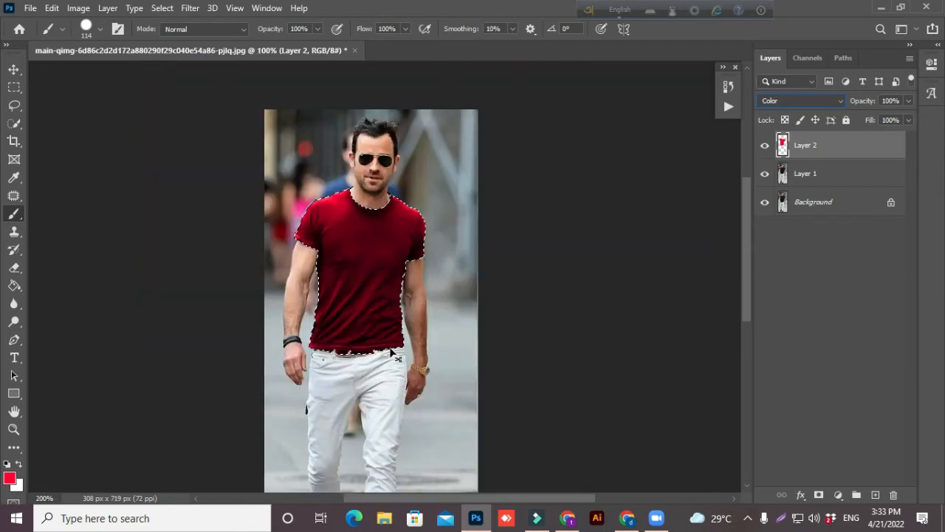
pyautogui.hotkey('ctrl', '+')
pyautogui.hotkey('ctrl', '-')
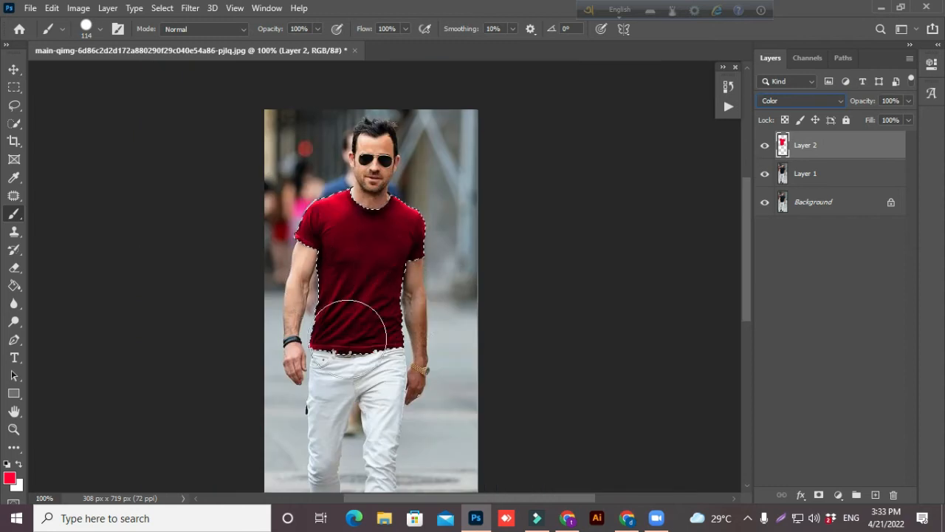
# Step: Choose the web-safe bright green 33ff00 as the foreground color
pyautogui.click(10, 478)
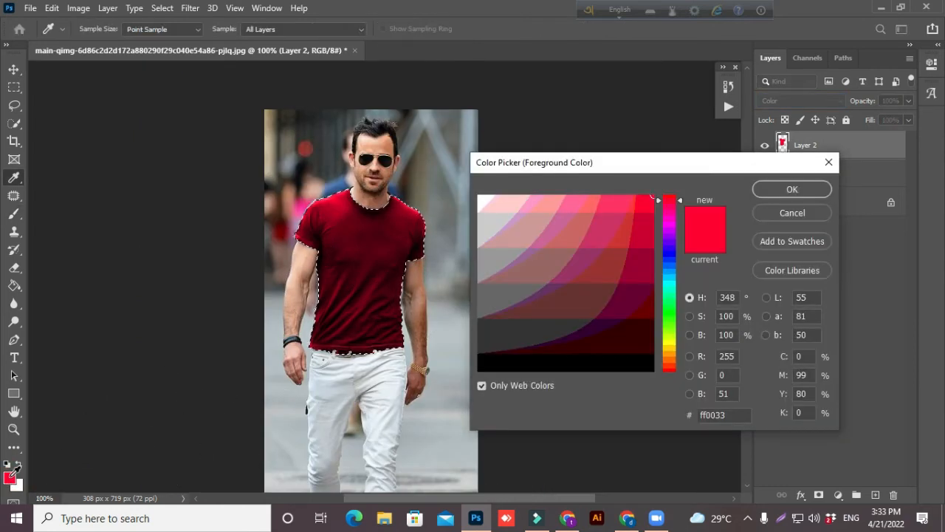
pyautogui.click(482, 385)
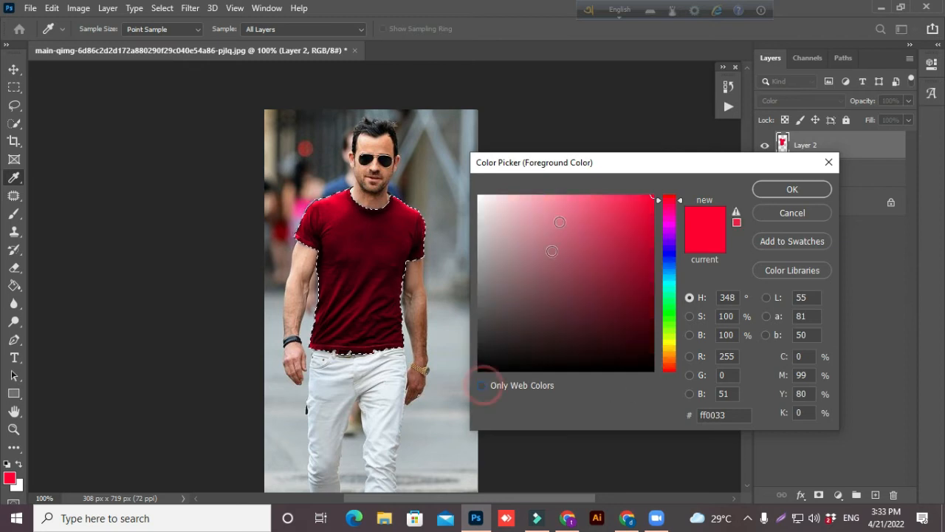
pyautogui.click(482, 385)
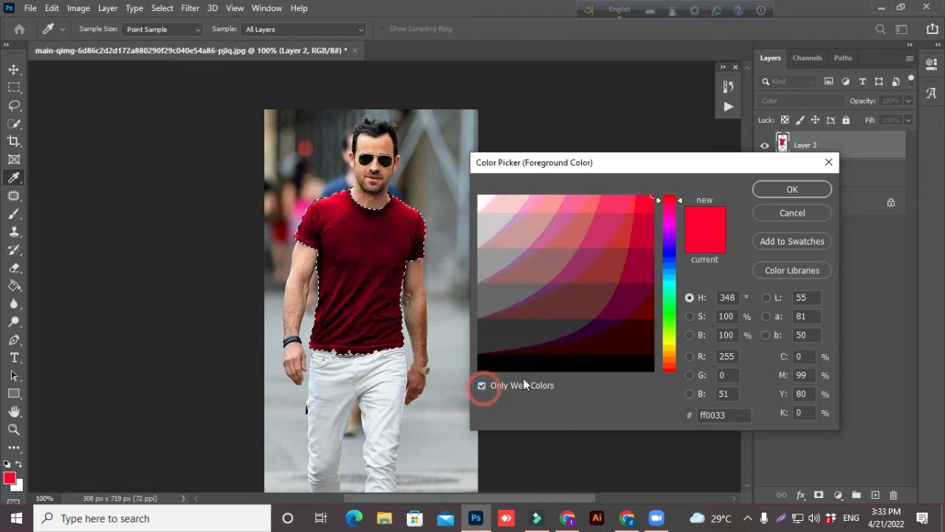
pyautogui.click(561, 227)
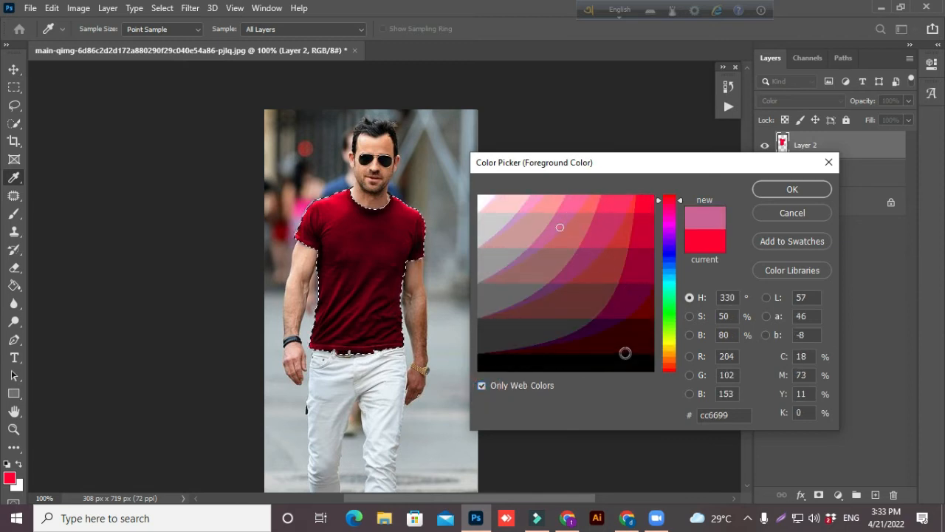
pyautogui.click(634, 346)
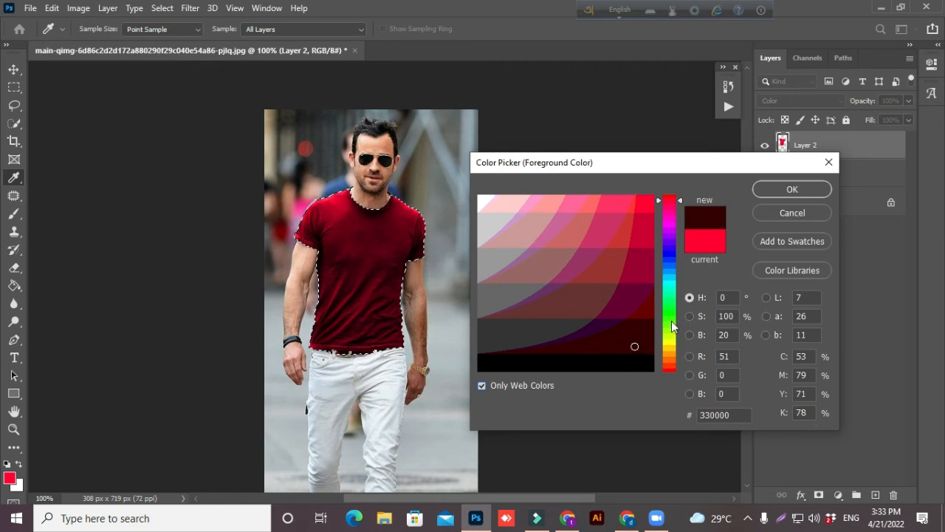
pyautogui.click(672, 323)
pyautogui.click(653, 196)
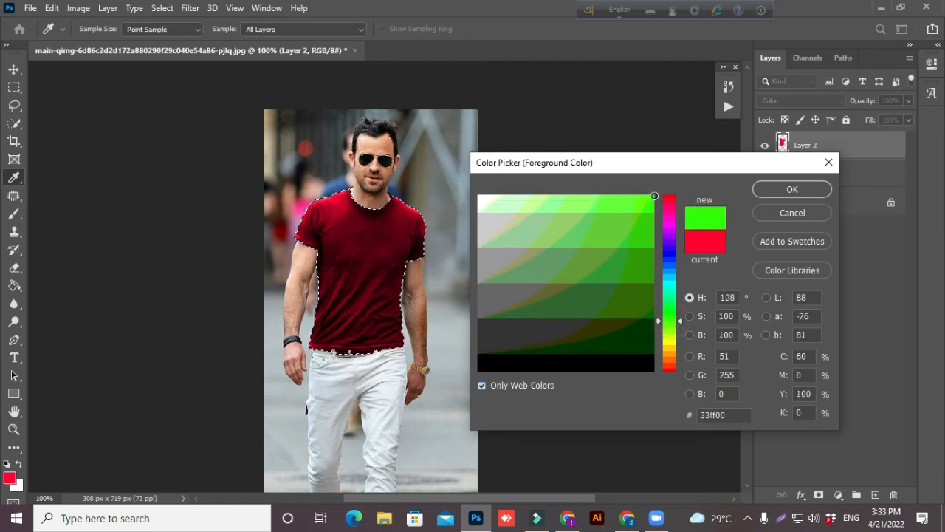
pyautogui.click(791, 191)
# Step: Repaint the whole selected T-shirt green on the Color-mode layer with the 114 px brush and inspect its edges
pyautogui.press('b')
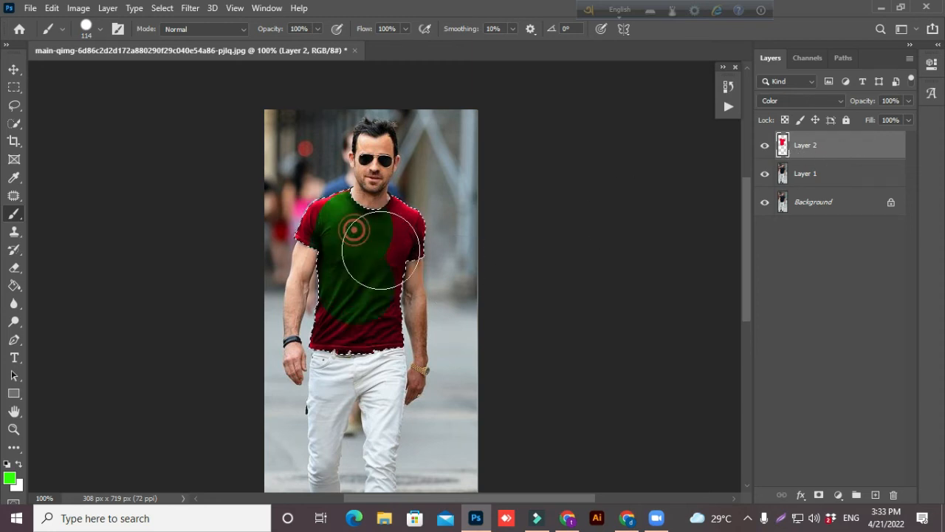
pyautogui.moveTo(410, 282)
pyautogui.mouseDown()
pyautogui.moveTo(312, 312)
pyautogui.moveTo(397, 330)
pyautogui.moveTo(308, 320)
pyautogui.moveTo(285, 200)
pyautogui.mouseUp()
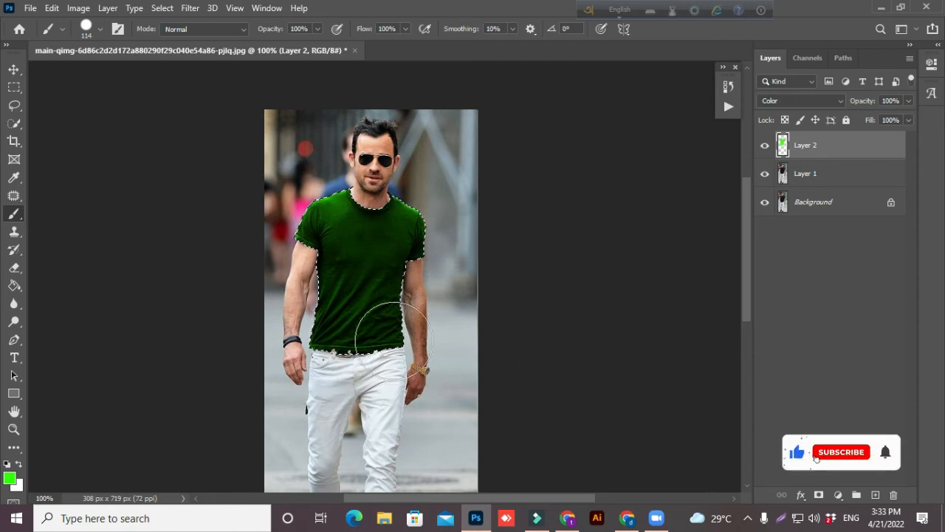
pyautogui.scroll(3, 344, 327)
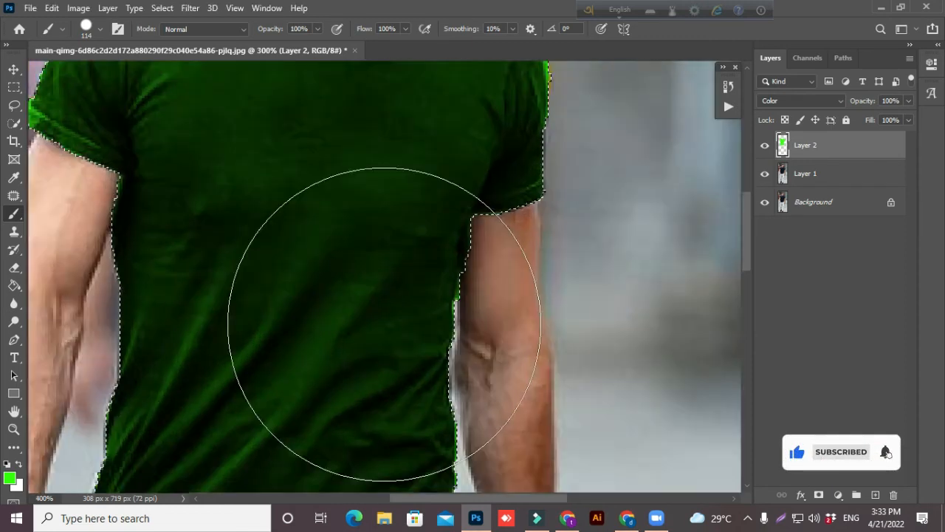
pyautogui.scroll(-3, 416, 219)
pyautogui.scroll(8, 409, 226)
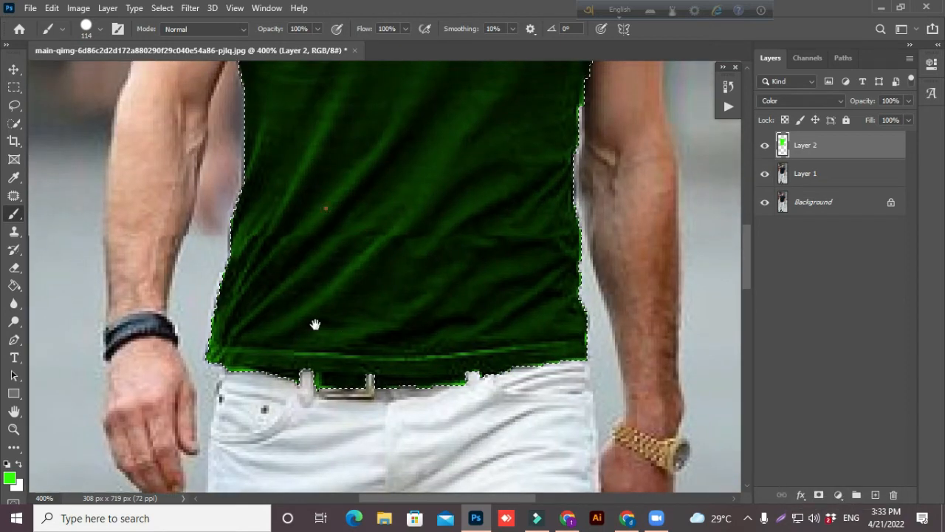
pyautogui.hscroll(5, 431, 223)
pyautogui.scroll(-5, 333, 244)
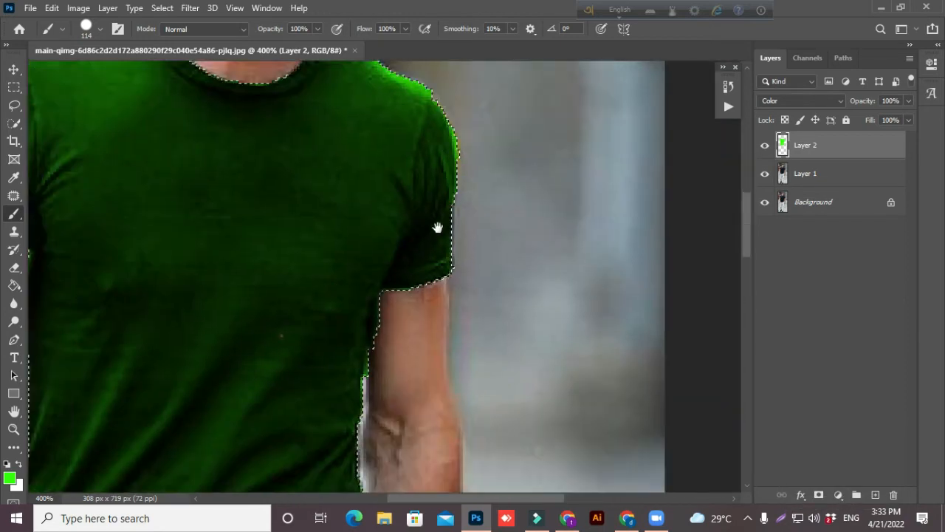
pyautogui.scroll(-1, 441, 241)
pyautogui.scroll(-5, 476, 243)
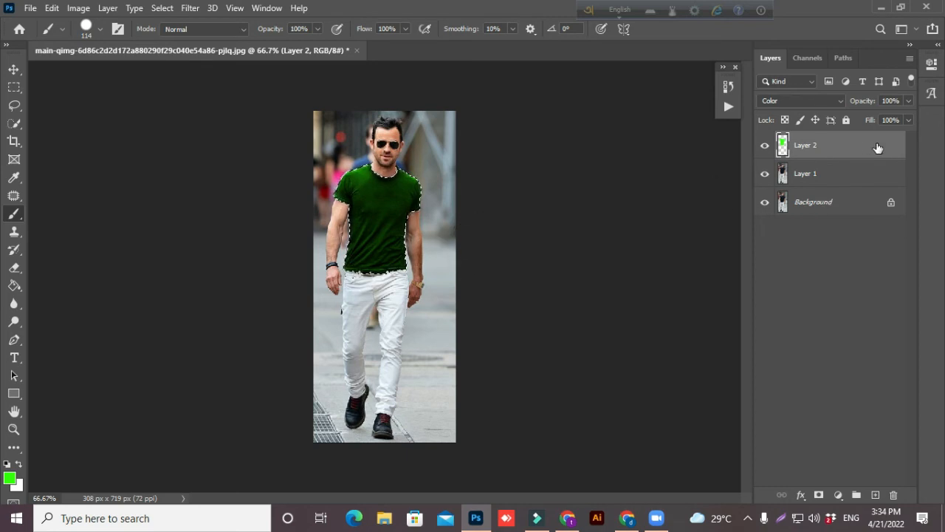
# Step: Delete the painted layer and the duplicated photo layer, and clear the T-shirt selection
pyautogui.moveTo(878, 143); pyautogui.dragTo(895, 494)
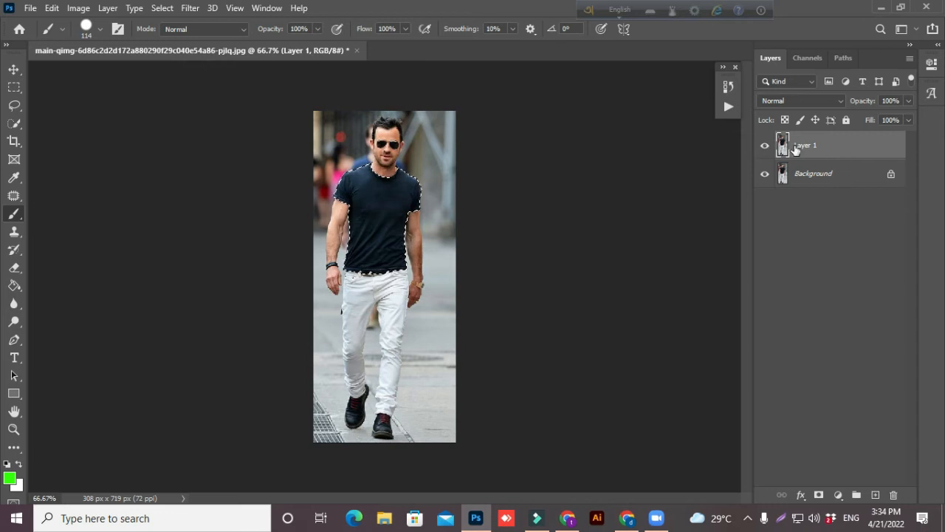
pyautogui.moveTo(840, 146)
pyautogui.mouseDown()
pyautogui.moveTo(894, 173)
pyautogui.moveTo(884, 477)
pyautogui.moveTo(894, 494)
pyautogui.mouseUp()
pyautogui.hotkey('ctrl', 'd')
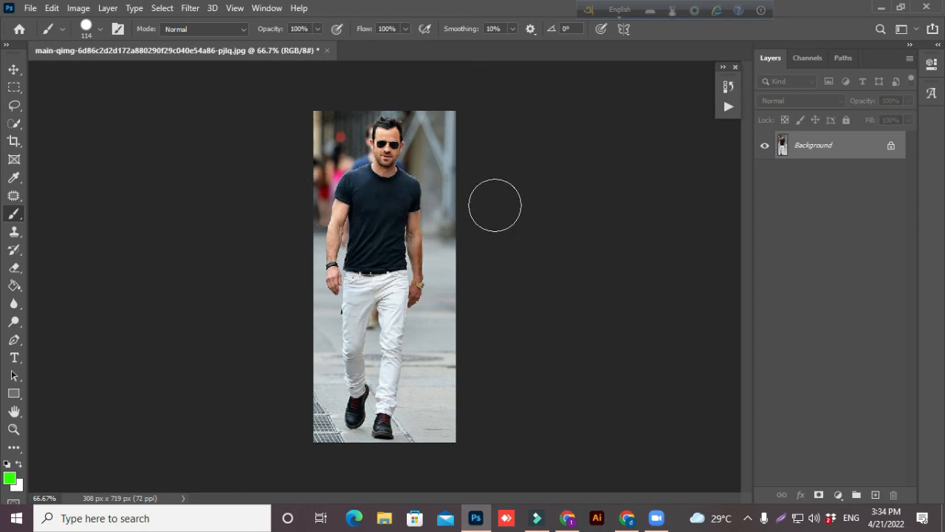
# Step: Duplicate the Background layer
pyautogui.click(30, 8)
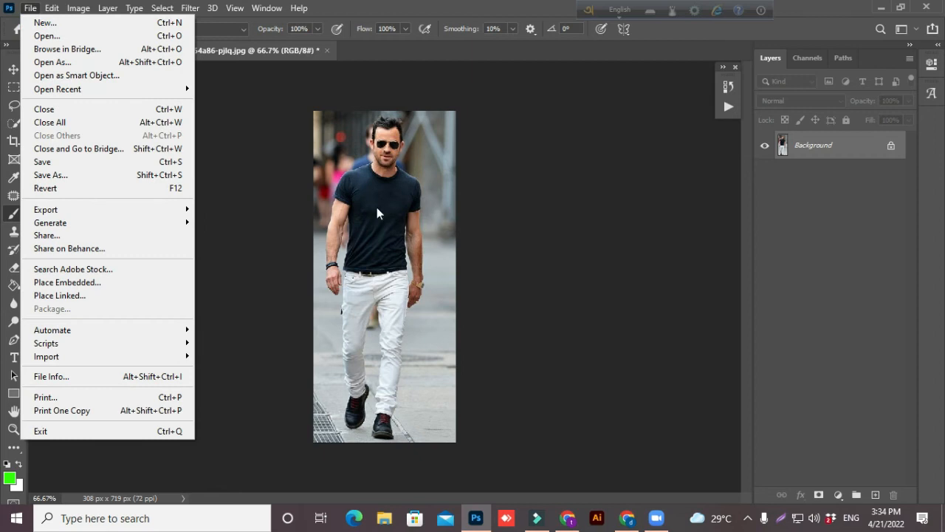
pyautogui.click(388, 224)
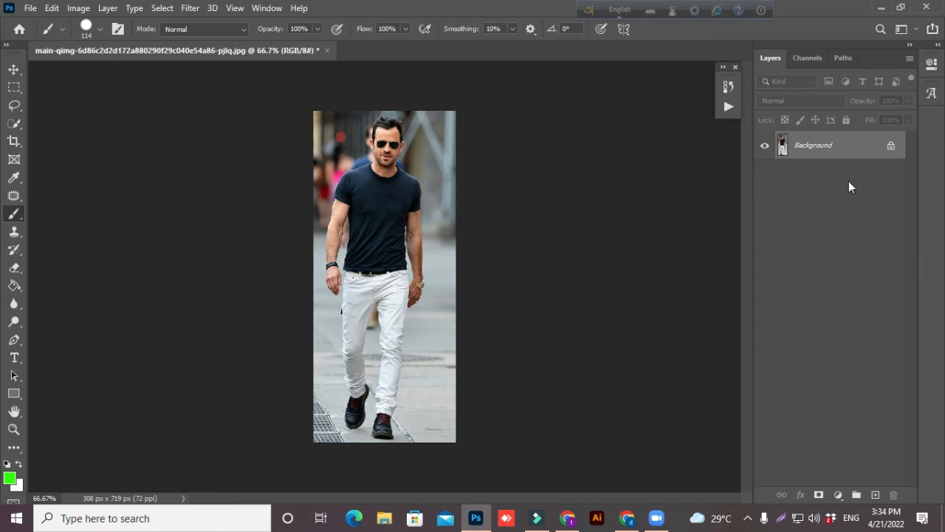
pyautogui.click(846, 148)
pyautogui.hotkey('ctrl', 'j')
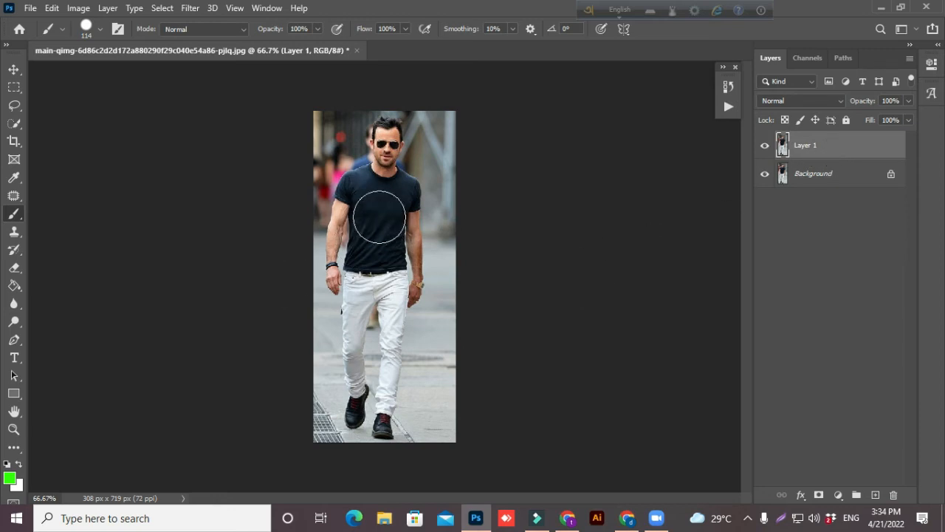
# Step: Select the navy T-shirt on the duplicated layer with the Quick Selection tool at 9 px
pyautogui.click(14, 124)
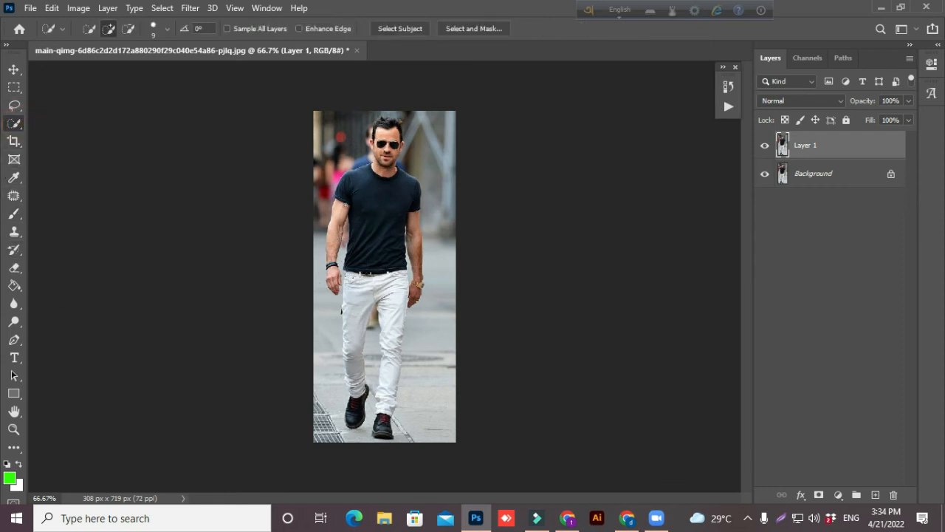
pyautogui.hotkey('ctrl', '+')
pyautogui.hotkey('ctrl', '+')
pyautogui.scroll(3, 371, 222)
pyautogui.moveTo(354, 158)
pyautogui.mouseDown()
pyautogui.moveTo(363, 248)
pyautogui.moveTo(392, 296)
pyautogui.mouseUp()
pyautogui.press('space')
pyautogui.moveTo(361, 181); pyautogui.dragTo(400, 313)
pyautogui.click(291, 256)
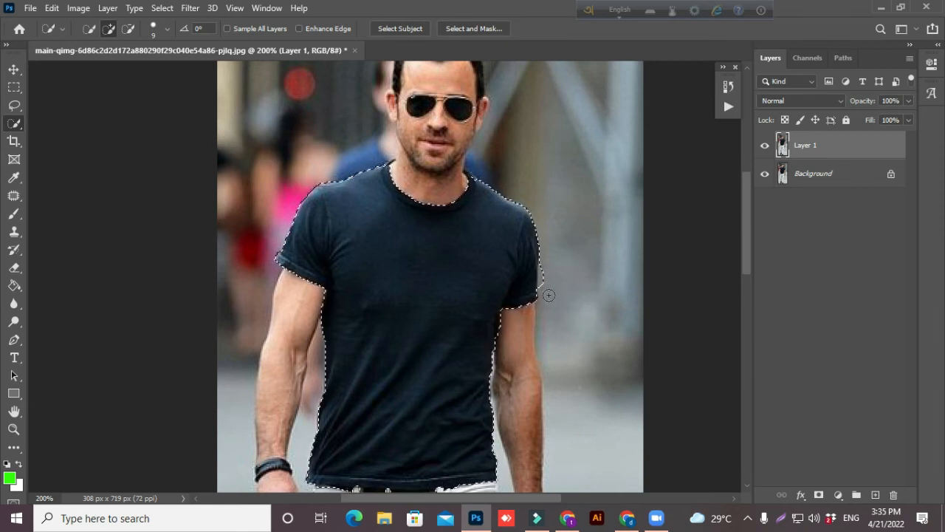
# Step: Subtract the background spill beside the sleeve from the T-shirt selection with the Quick Selection tool
pyautogui.click(127, 29)
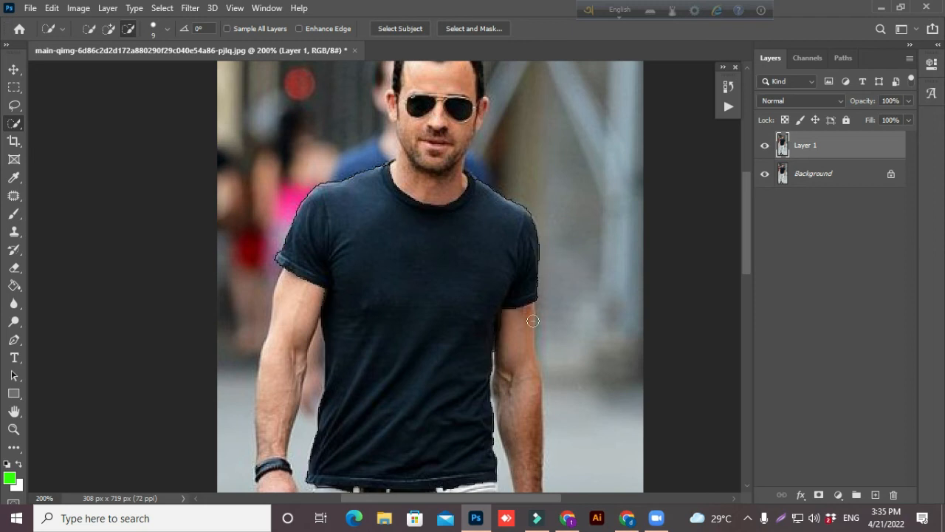
pyautogui.moveTo(445, 371)
pyautogui.mouseDown()
pyautogui.moveTo(407, 226)
pyautogui.moveTo(414, 328)
pyautogui.mouseUp()
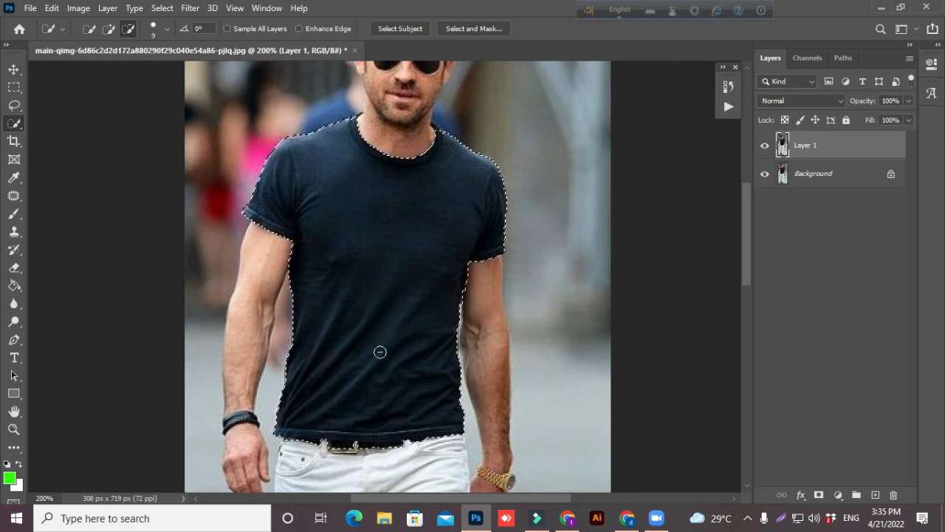
pyautogui.moveTo(382, 350)
pyautogui.mouseDown()
pyautogui.moveTo(407, 331)
pyautogui.moveTo(407, 359)
pyautogui.mouseUp()
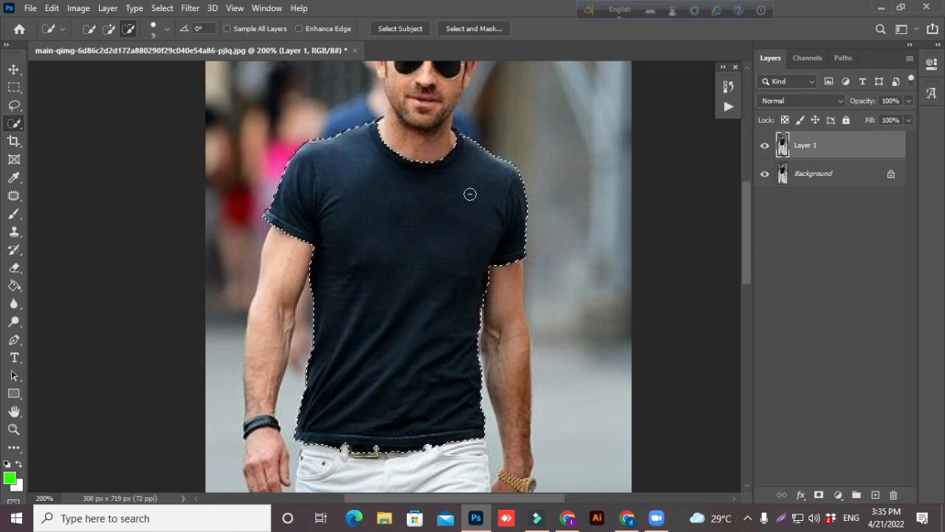
# Step: Add the missed area where the collar meets the shoulder to the selection with a 3 px Quick Selection brush
pyautogui.hotkey('ctrl', '+')
pyautogui.scroll(10, 507, 152)
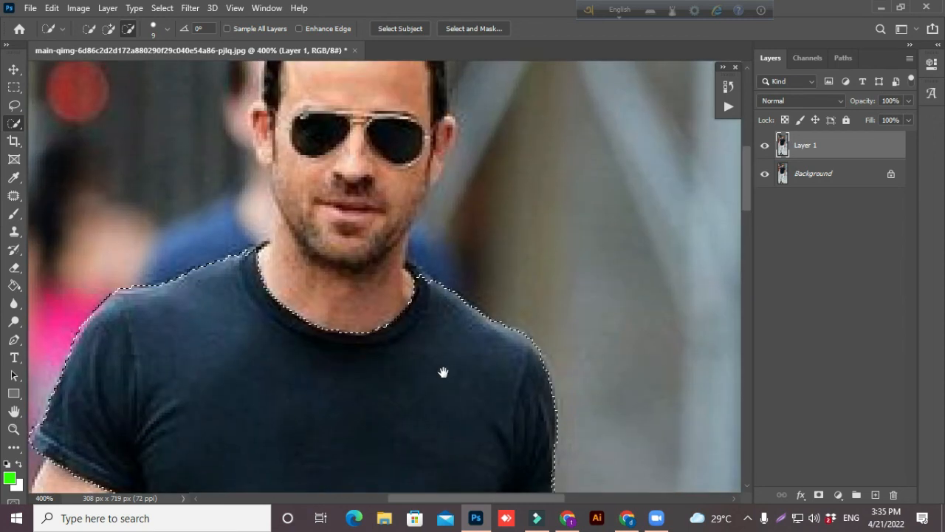
pyautogui.hotkey('ctrl', '+')
pyautogui.scroll(-2, 445, 371)
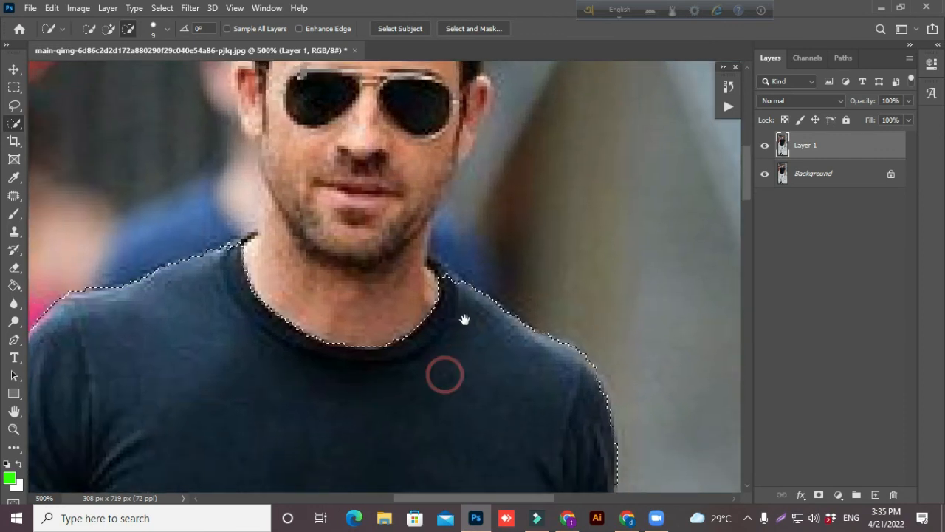
pyautogui.click(109, 30)
pyautogui.press('[')
pyautogui.press('[')
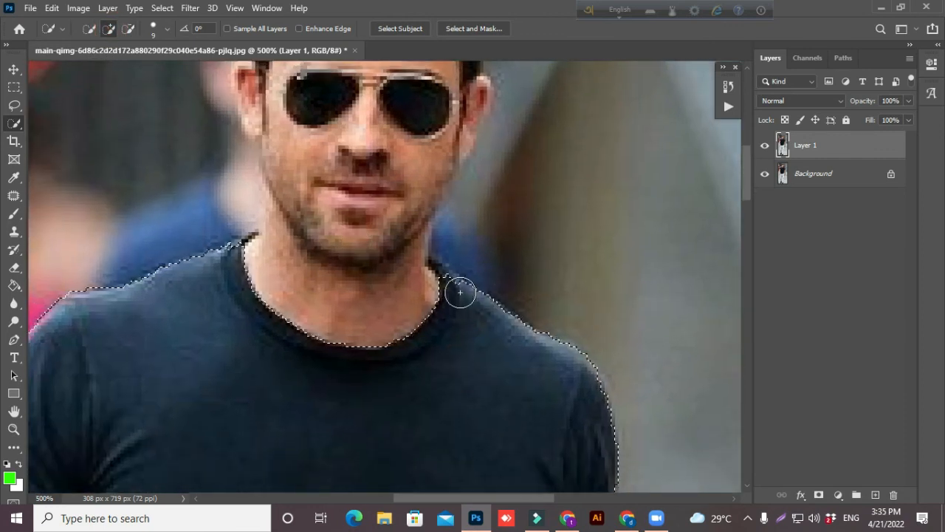
pyautogui.press('[')
pyautogui.press('[')
pyautogui.press('[')
pyautogui.press('[')
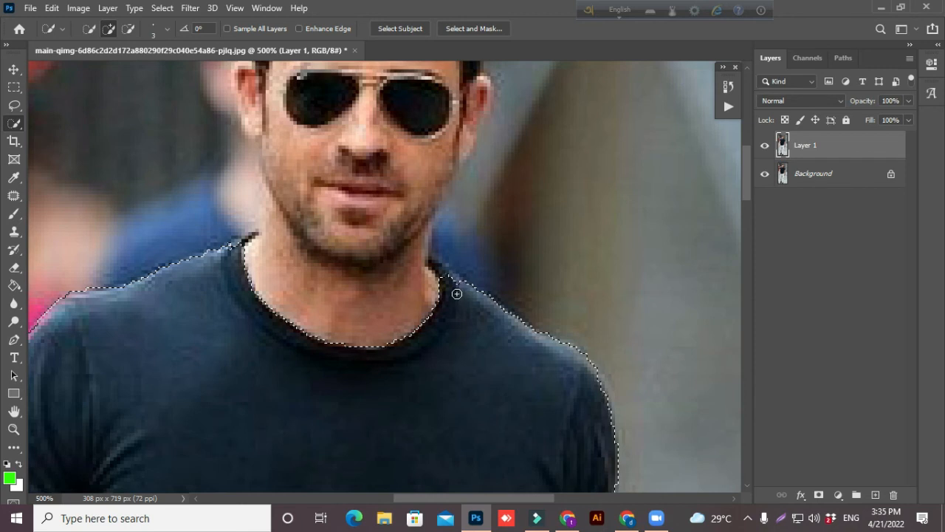
pyautogui.moveTo(444, 276)
pyautogui.mouseDown()
pyautogui.moveTo(430, 263)
pyautogui.moveTo(450, 281)
pyautogui.mouseUp()
# Step: Copy the selected T-shirt onto its own new layer
pyautogui.scroll(-4, 401, 376)
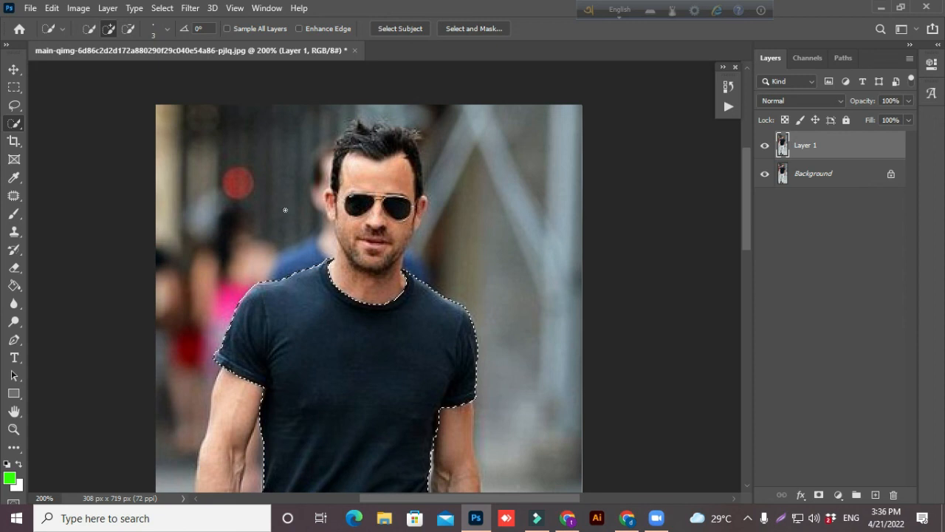
pyautogui.hotkey('ctrl', '-')
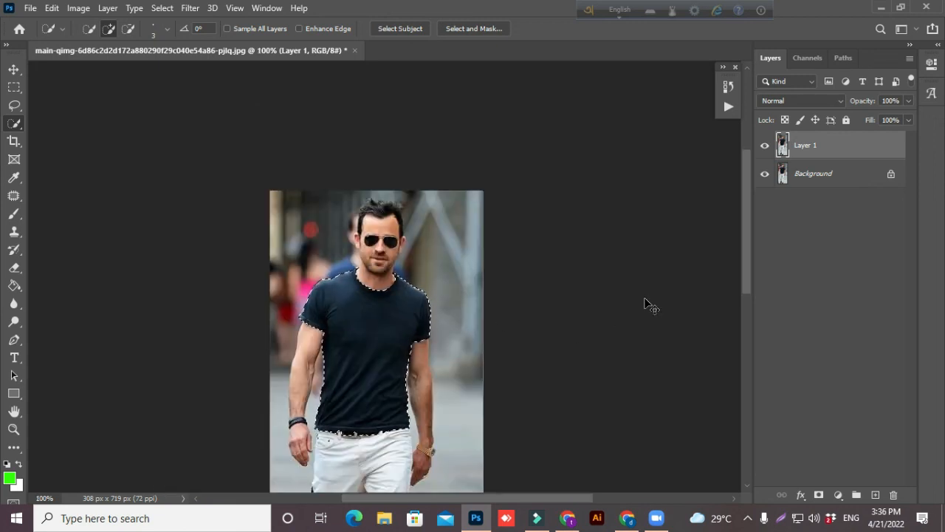
pyautogui.hotkey('ctrl', 'j')
# Step: Hide the duplicated photo and Background layers to check the T-shirt cutout, and show both again
pyautogui.click(765, 174)
pyautogui.click(765, 202)
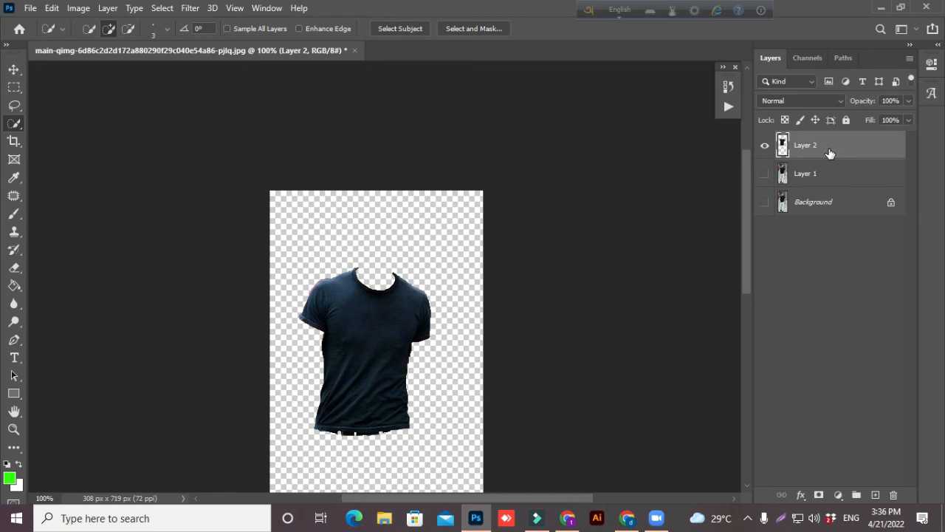
pyautogui.click(765, 173)
pyautogui.click(765, 202)
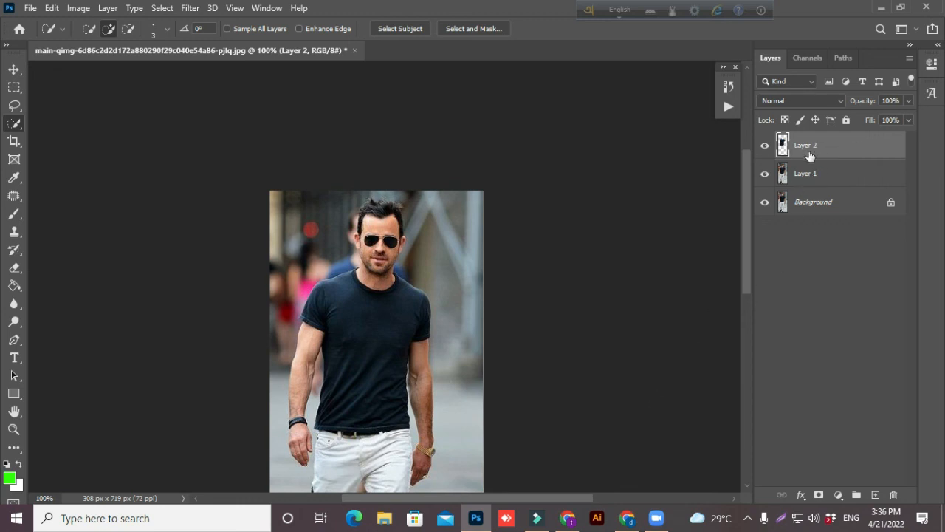
pyautogui.hotkey('ctrl', '-')
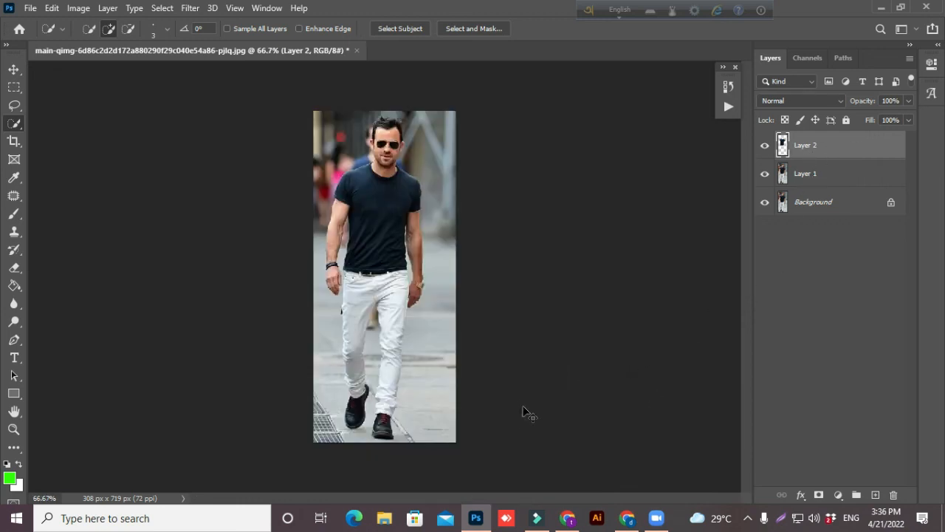
# Step: Open Color Balance on the T-shirt layer and set the midtones to +95 Cyan-Red and +89 Magenta-Green for a green shirt
pyautogui.hotkey('ctrl', 'b')
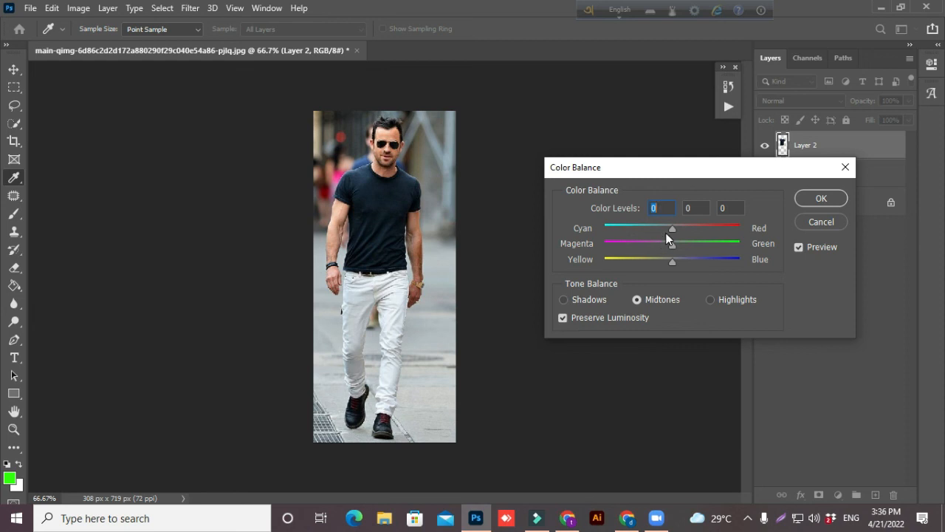
pyautogui.moveTo(671, 229); pyautogui.dragTo(737, 230)
pyautogui.moveTo(674, 244); pyautogui.dragTo(733, 244)
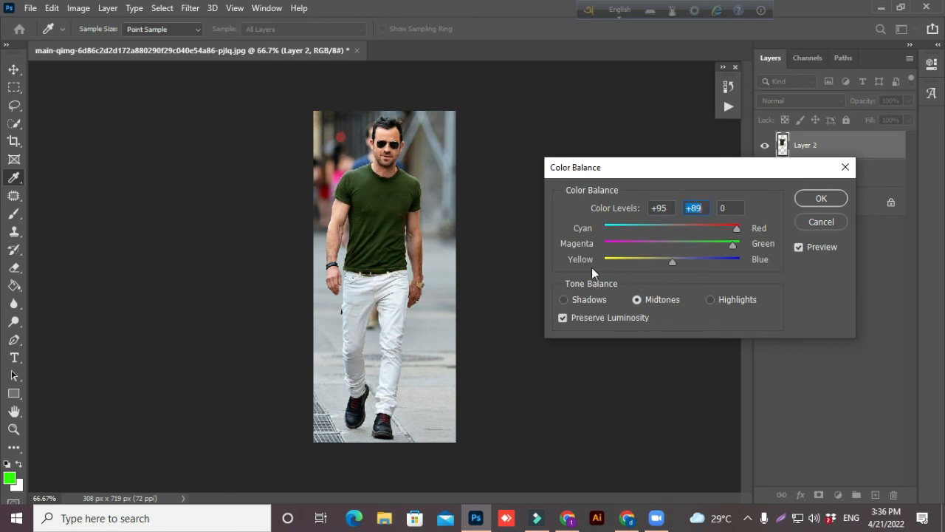
# Step: Shift the T-shirt's midtones to dark maroon with Color Balance levels of +26 Cyan-Red, -100 Magenta-Green and -98 Yellow-Blue
pyautogui.hotkey('ctrl', '+')
pyautogui.hotkey('ctrl', '+')
pyautogui.hotkey('ctrl', '+')
pyautogui.scroll(5, 377, 332)
pyautogui.moveTo(372, 342)
pyautogui.mouseDown()
pyautogui.moveTo(350, 322)
pyautogui.moveTo(365, 337)
pyautogui.mouseUp()
pyautogui.moveTo(738, 229); pyautogui.dragTo(690, 229)
pyautogui.moveTo(673, 262); pyautogui.dragTo(606, 260)
pyautogui.moveTo(730, 244); pyautogui.dragTo(593, 255)
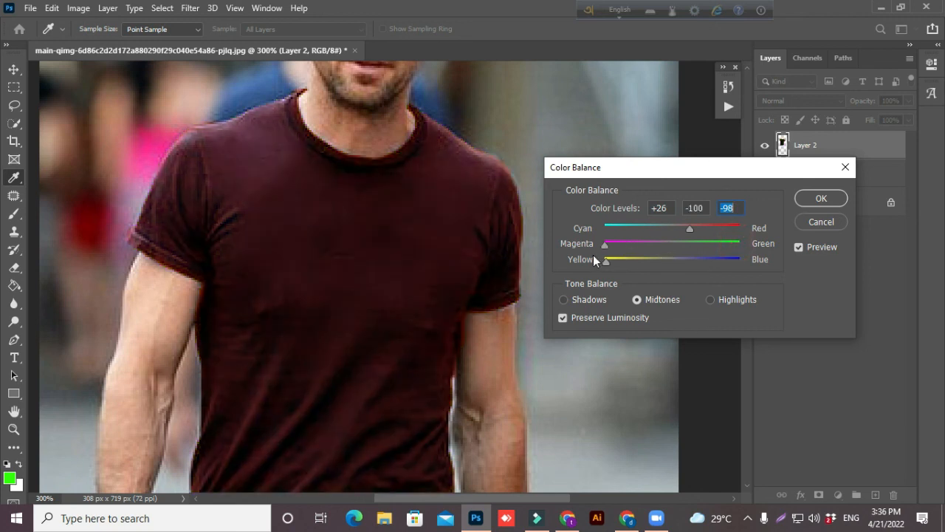
# Step: Raise the T-shirt's Cyan-Red level to +100 for a stronger red and apply the Color Balance adjustment
pyautogui.moveTo(689, 235); pyautogui.dragTo(743, 235)
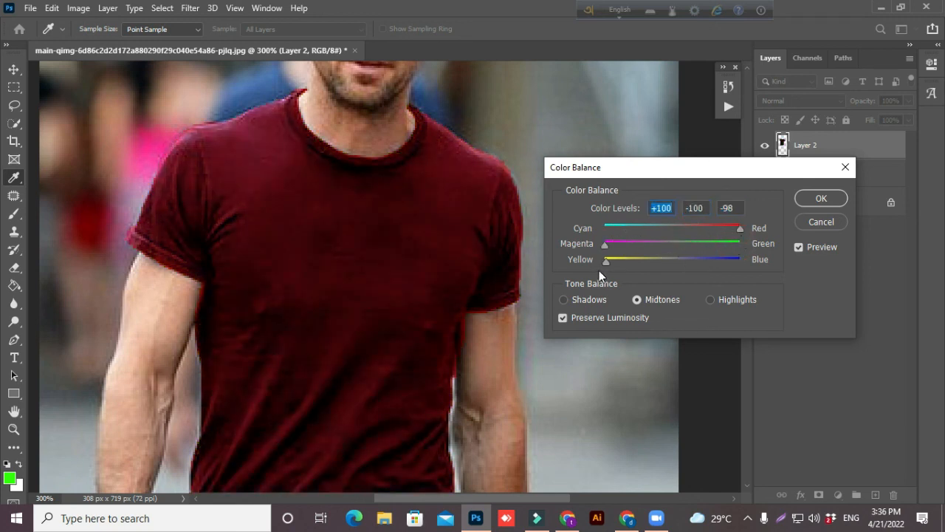
pyautogui.click(820, 200)
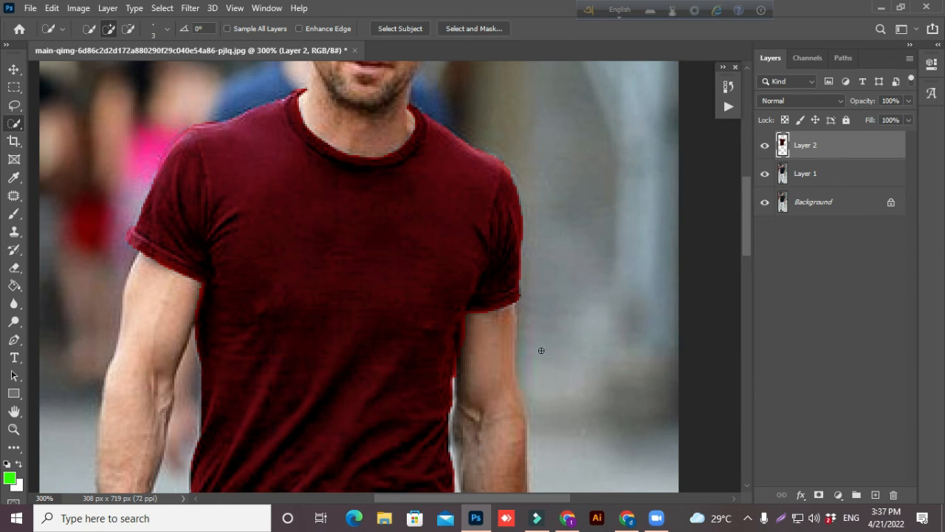
pyautogui.hotkey('ctrl', '-')
pyautogui.hotkey('ctrl', '-')
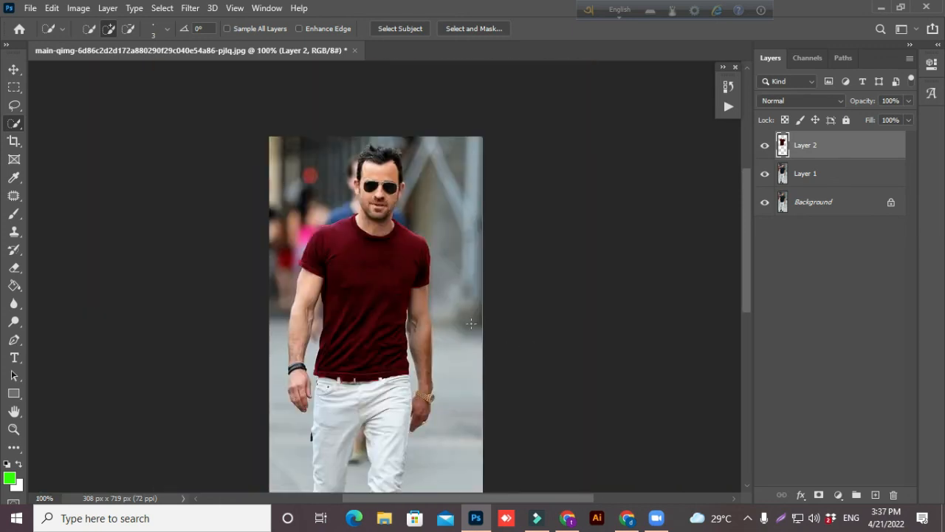